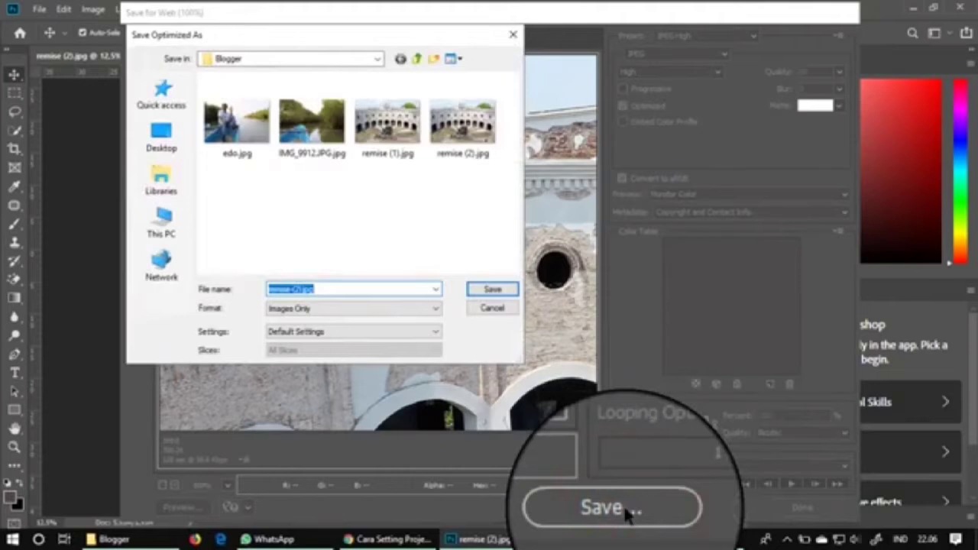
- Search the computer for adobe and launch Adobe Premiere Pro CC 2017
{"action": "type", "text": "d"}
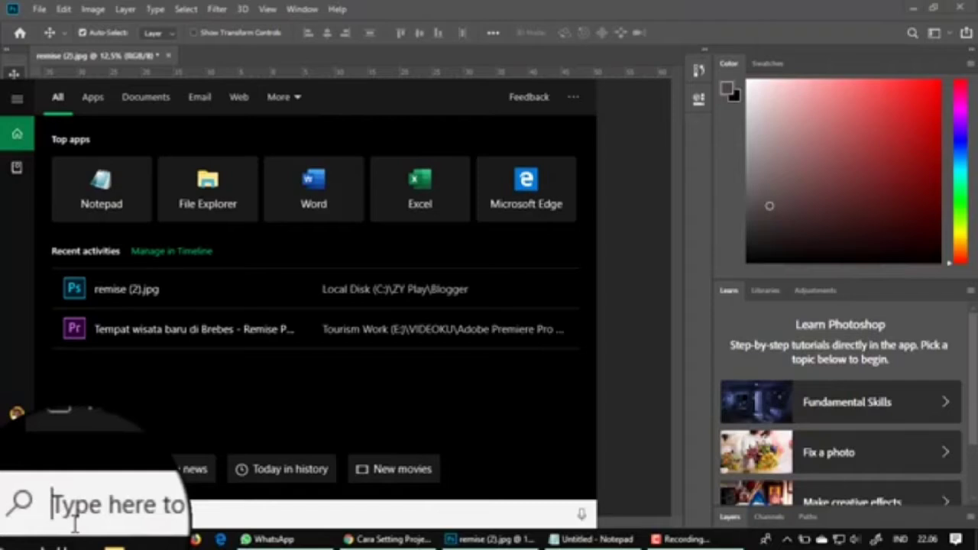
{"action": "type", "text": "adobe"}
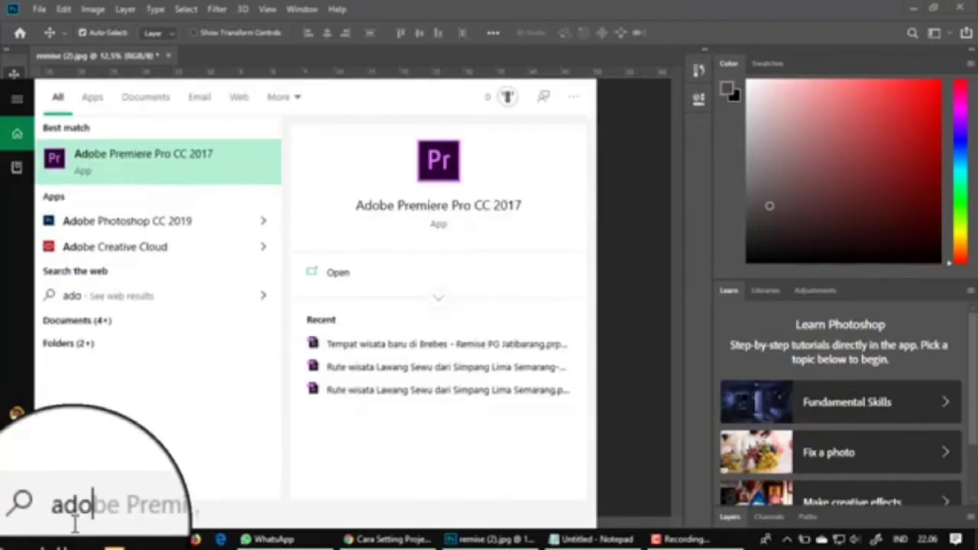
{"action": "left_click", "coordinate": [103, 162]}
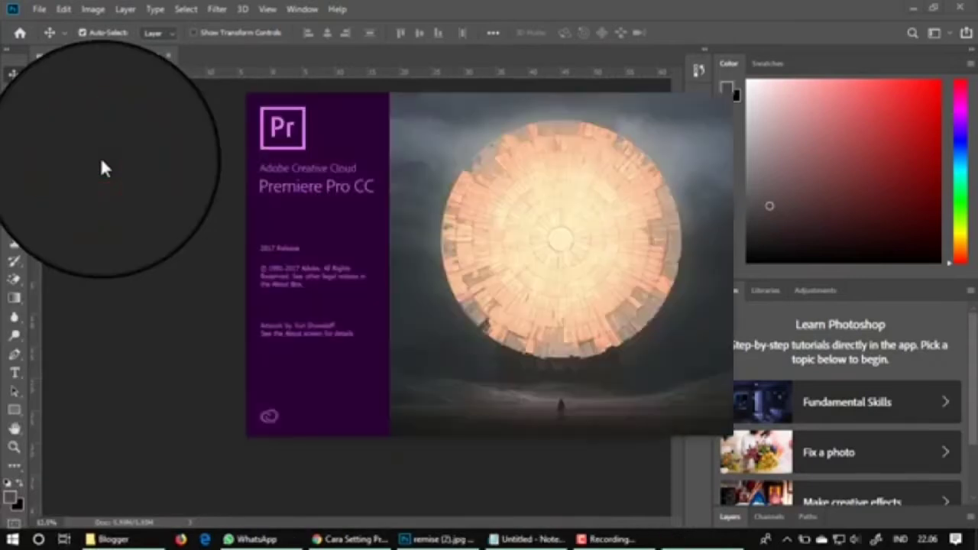
- Switch to Photoshop and close it together with the open remise (2).jpg image
{"action": "left_click", "coordinate": [451, 539]}
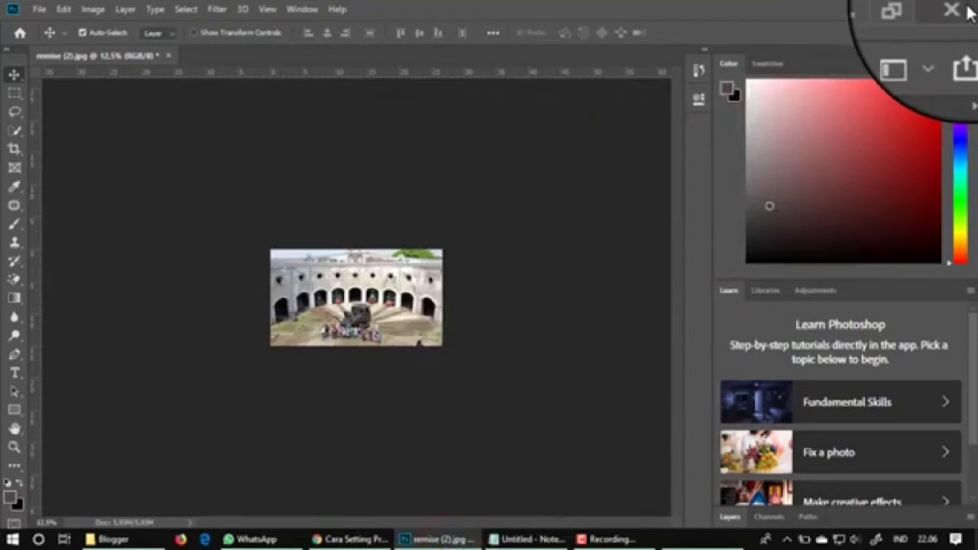
{"action": "left_click", "coordinate": [960, 7]}
{"action": "left_click", "coordinate": [474, 215]}
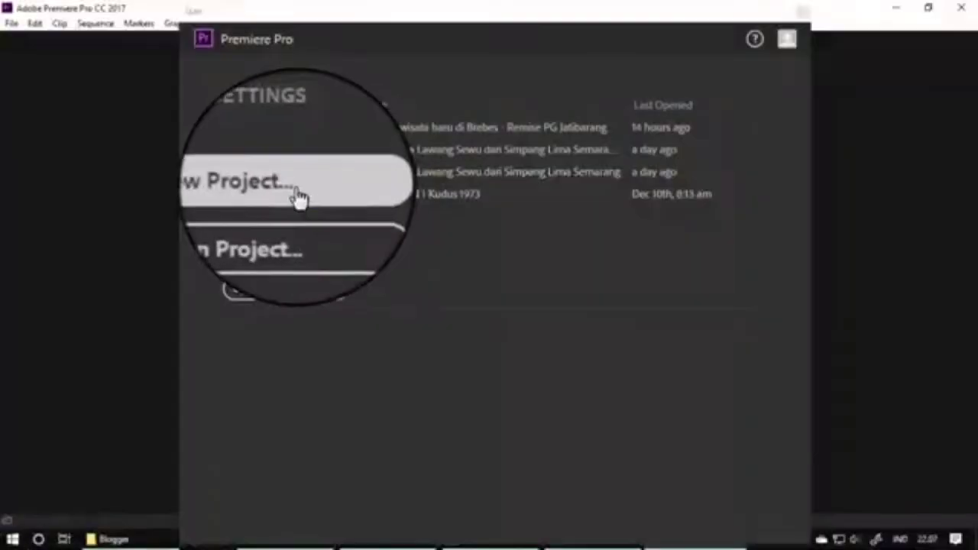
- Create a new project named "Cara membuat ukuran video pada adobe preimere pro cc 2107" in the Adobe Premiere Pro Auto-Save folder
{"action": "left_click", "coordinate": [298, 188]}
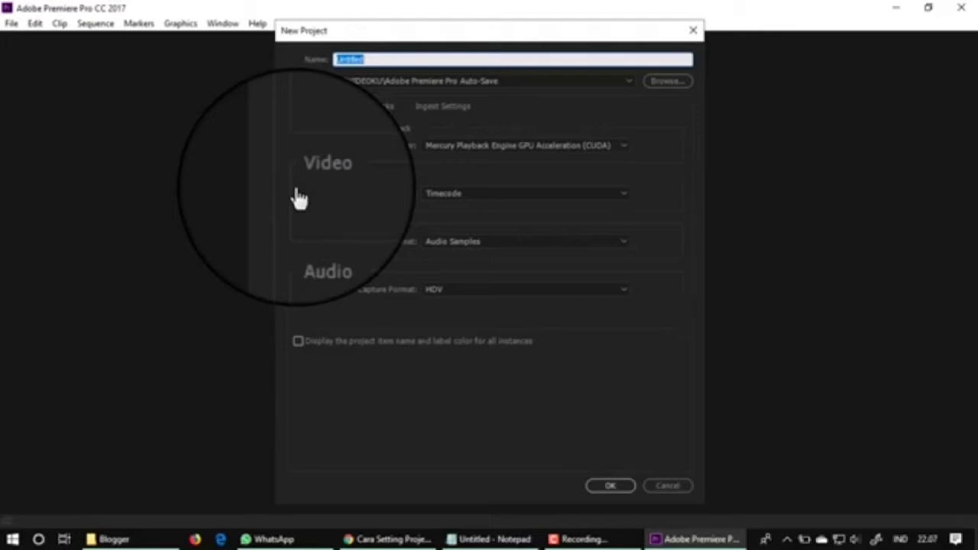
{"action": "type", "text": "Cara"}
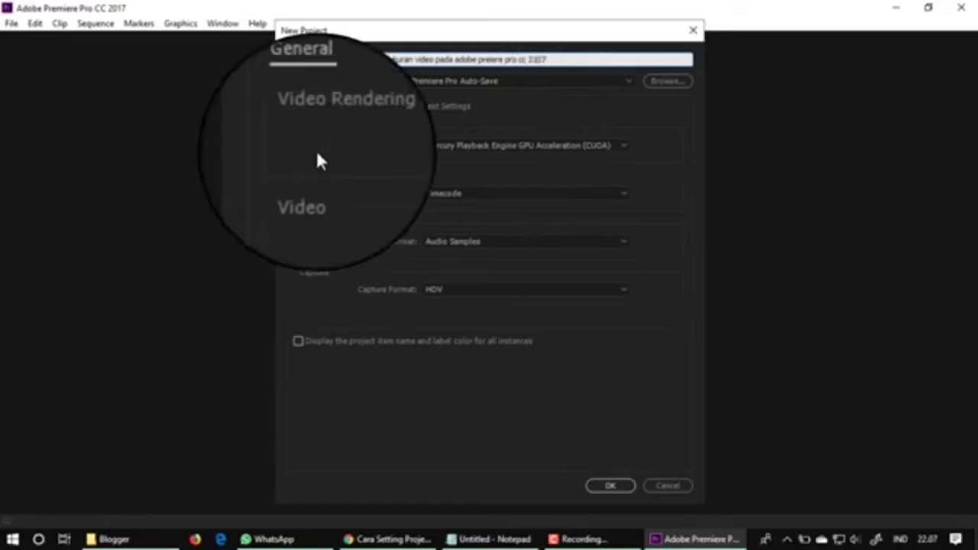
{"action": "left_click", "coordinate": [493, 59]}
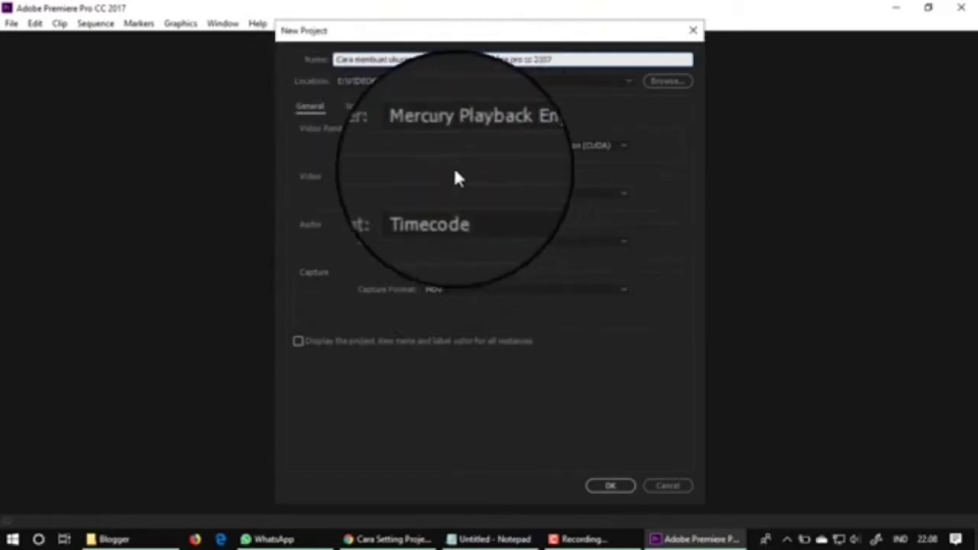
{"action": "left_click", "coordinate": [609, 489]}
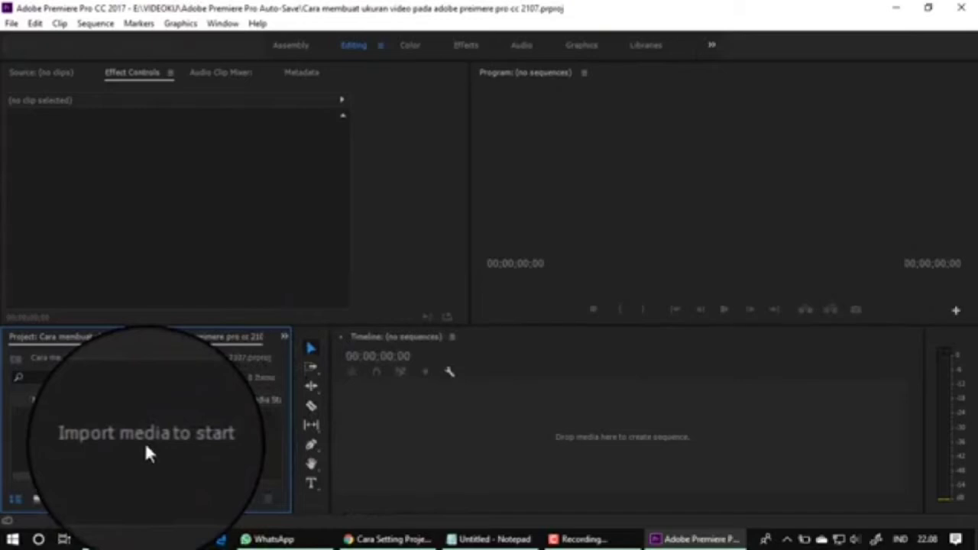
{"action": "right_click", "coordinate": [218, 451]}
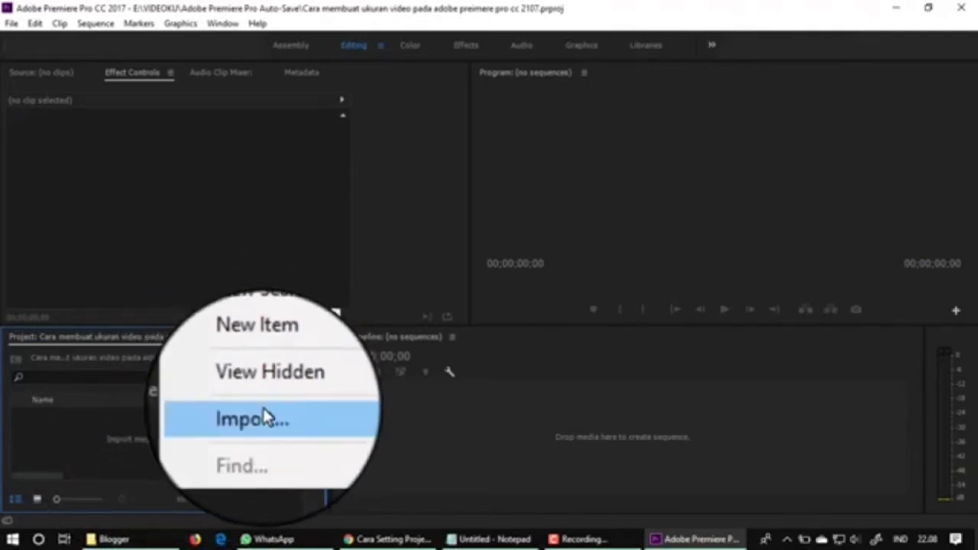
{"action": "left_click", "coordinate": [80, 439]}
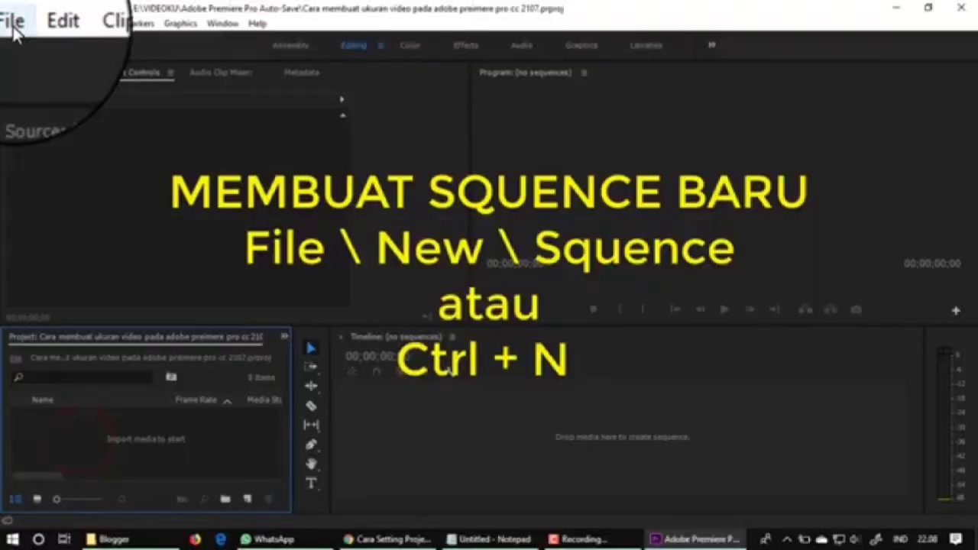
{"action": "left_click", "coordinate": [12, 25]}
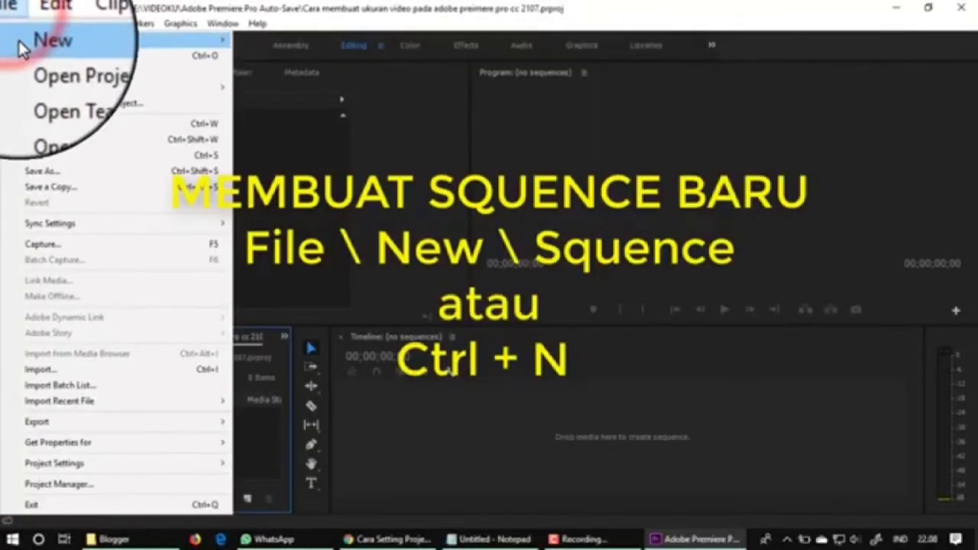
{"action": "mouse_move", "coordinate": [45, 39]}
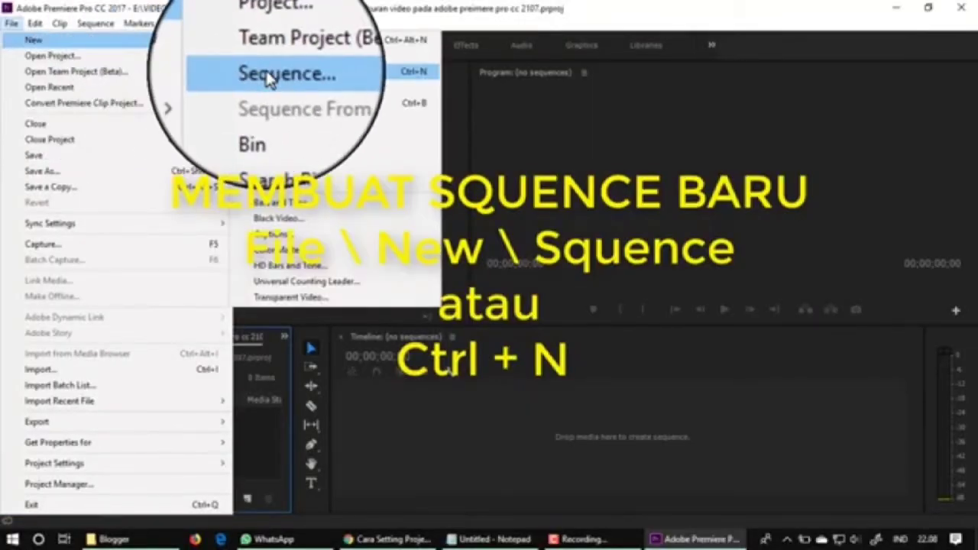
{"action": "left_click", "coordinate": [253, 432]}
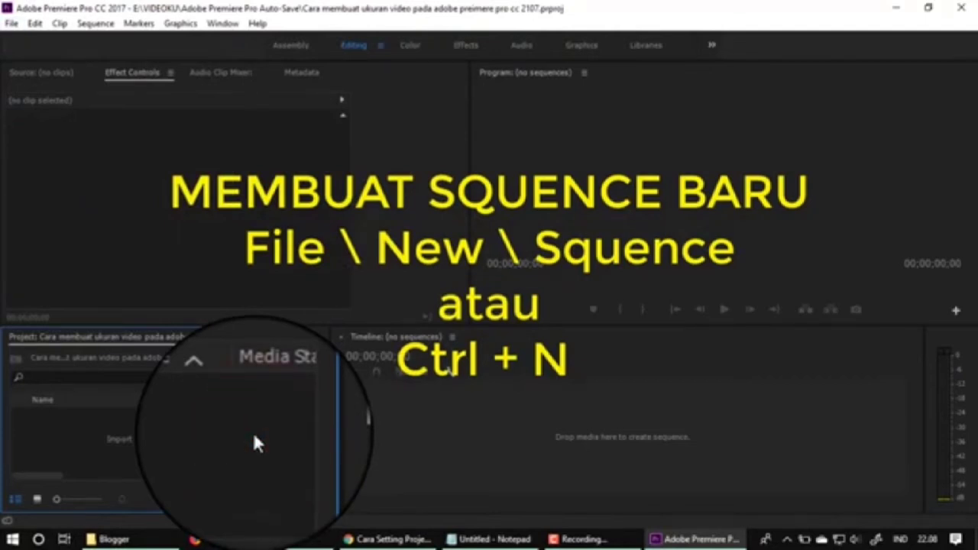
- Start a new sequence and set its editing mode to Custom in the sequence settings
{"action": "key", "text": "ctrl+n"}
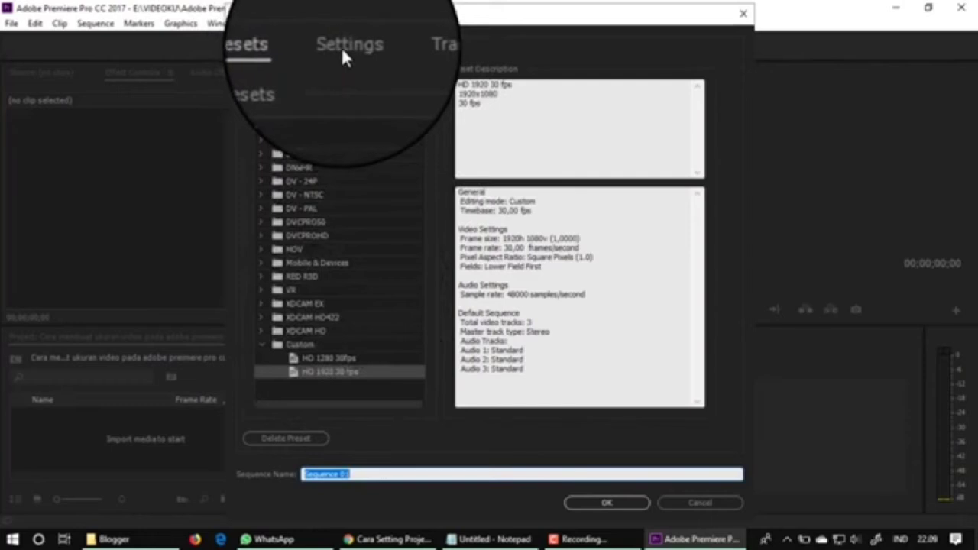
{"action": "left_click", "coordinate": [341, 47]}
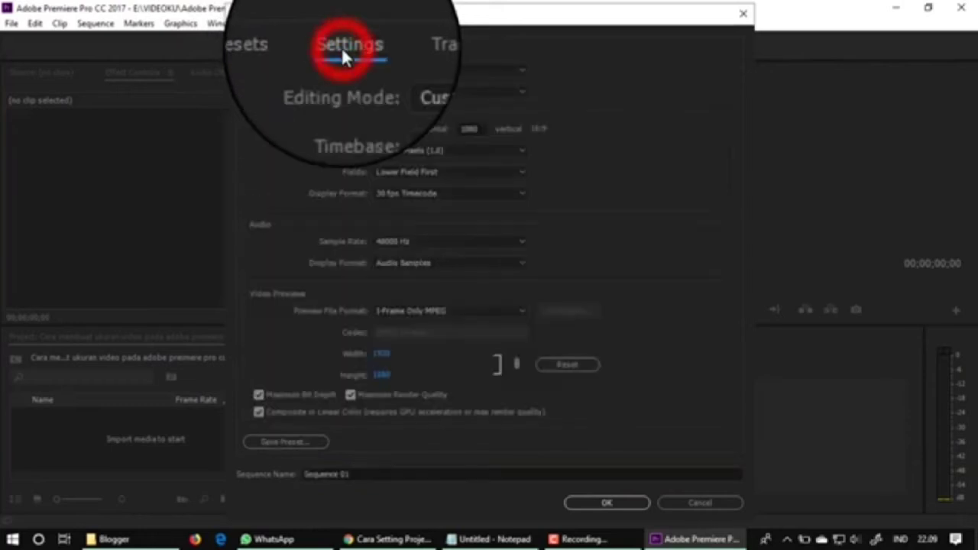
{"action": "left_click", "coordinate": [429, 73]}
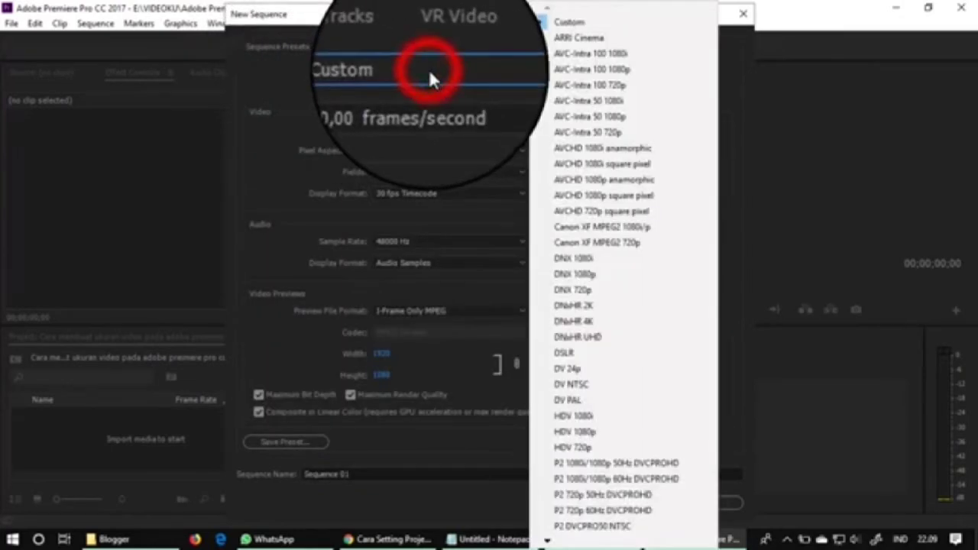
{"action": "left_click", "coordinate": [581, 35]}
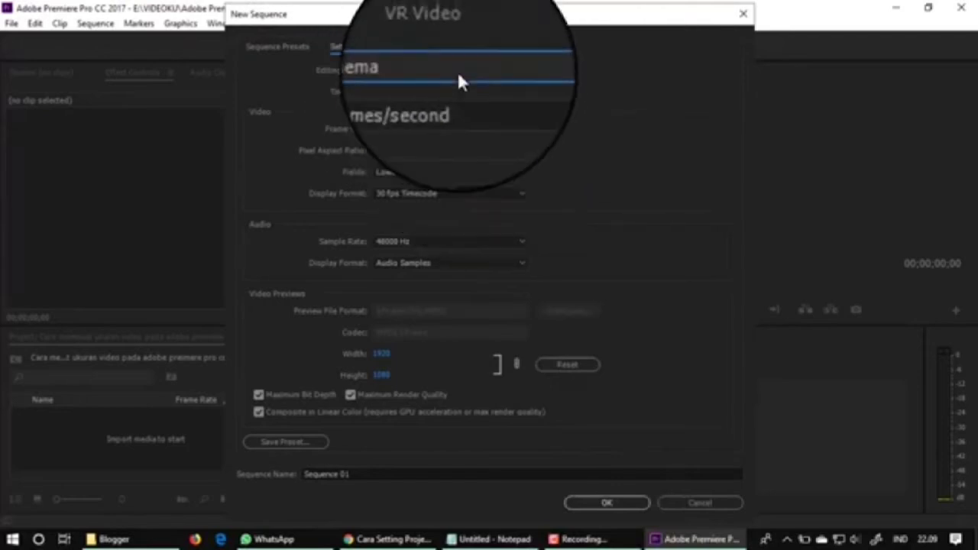
{"action": "left_click", "coordinate": [457, 71]}
{"action": "left_click", "coordinate": [563, 31]}
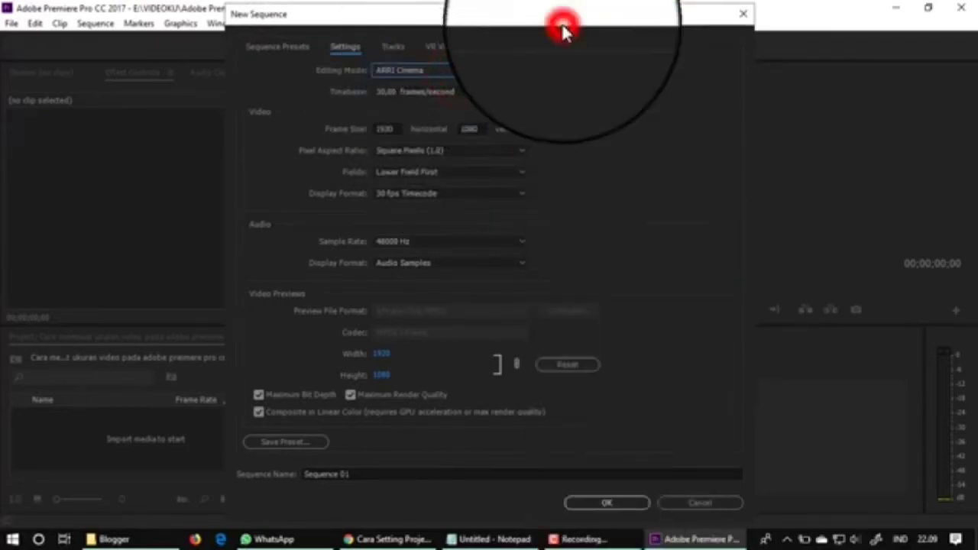
- Set the sequence timebase to 30,00 frames/second with a frame size of 1920 by 1080
{"action": "left_click", "coordinate": [470, 93]}
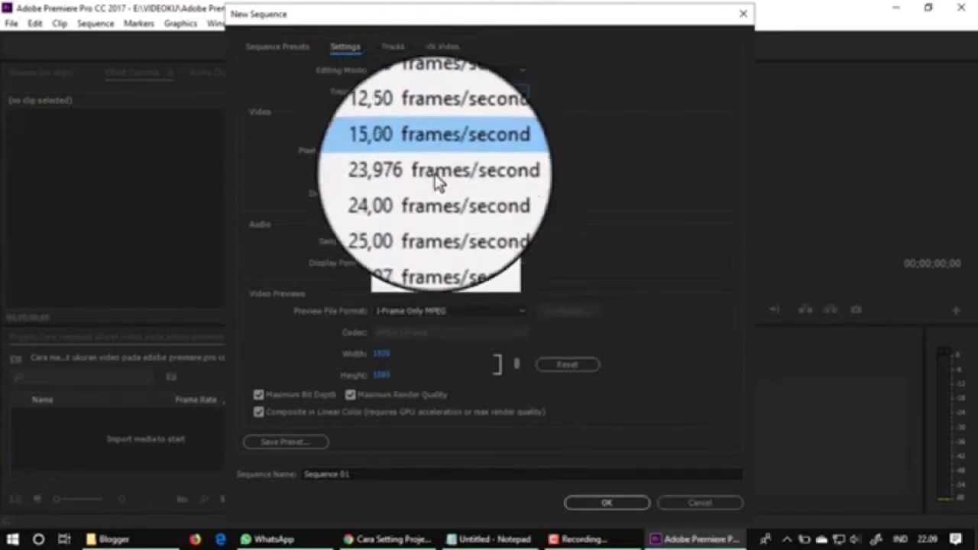
{"action": "left_click", "coordinate": [424, 234]}
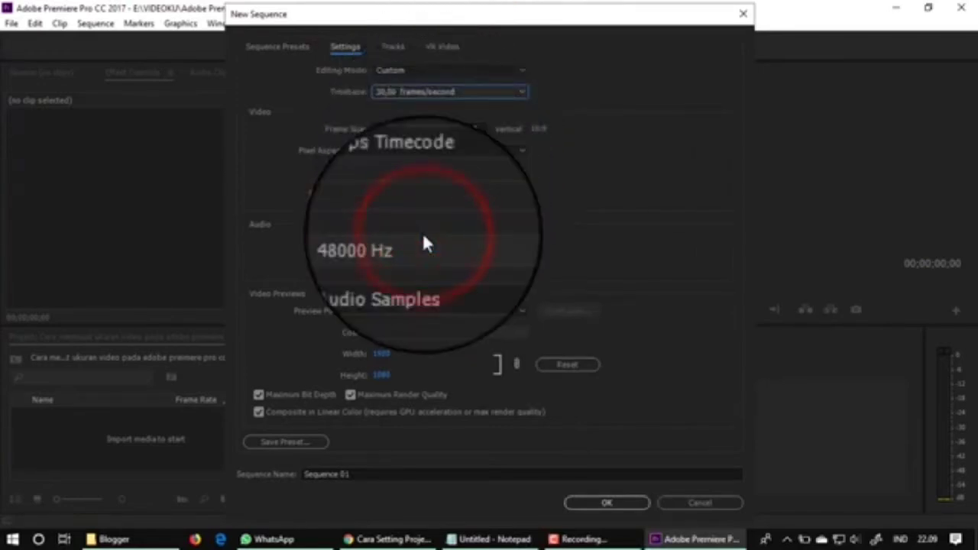
{"action": "left_click", "coordinate": [395, 128]}
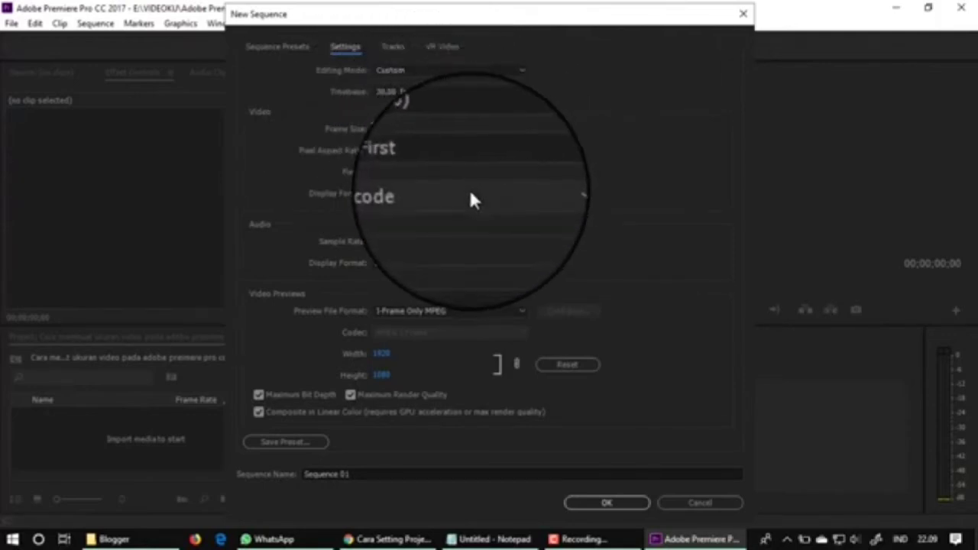
- Set the video display format to 30 fps Timecode and the preview file format to I-Frame Only MPEG
{"action": "left_click", "coordinate": [469, 191]}
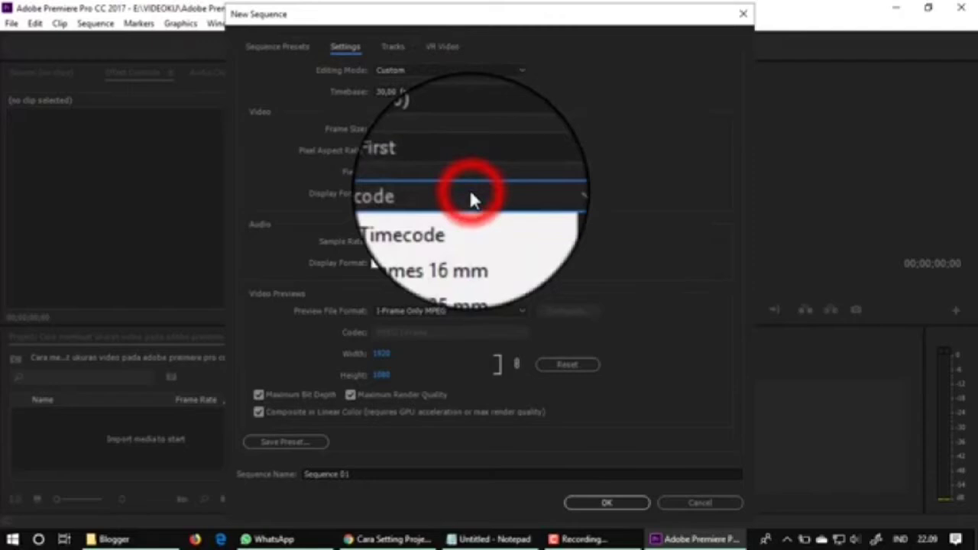
{"action": "left_click", "coordinate": [428, 218]}
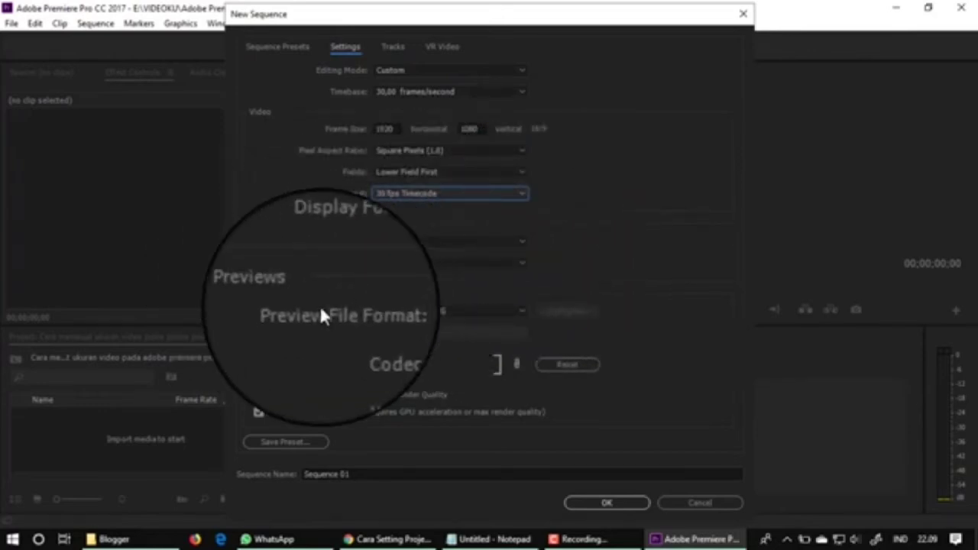
{"action": "left_click", "coordinate": [522, 309]}
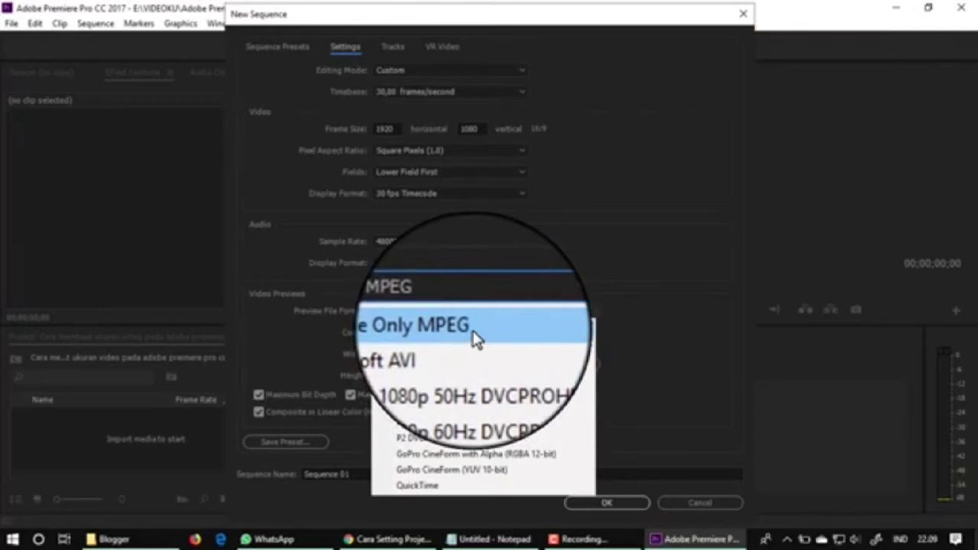
{"action": "left_click", "coordinate": [472, 333]}
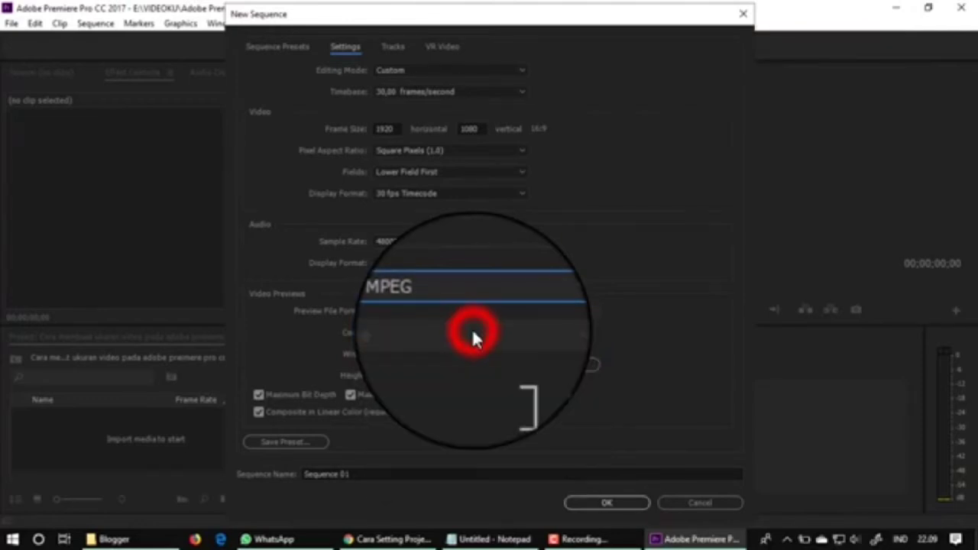
- Save the settings as preset "HD 1920 30 fps" with the description HD 1920 30 fps, 1920x1080, 30 fps, overwriting the existing preset
{"action": "left_click", "coordinate": [278, 443]}
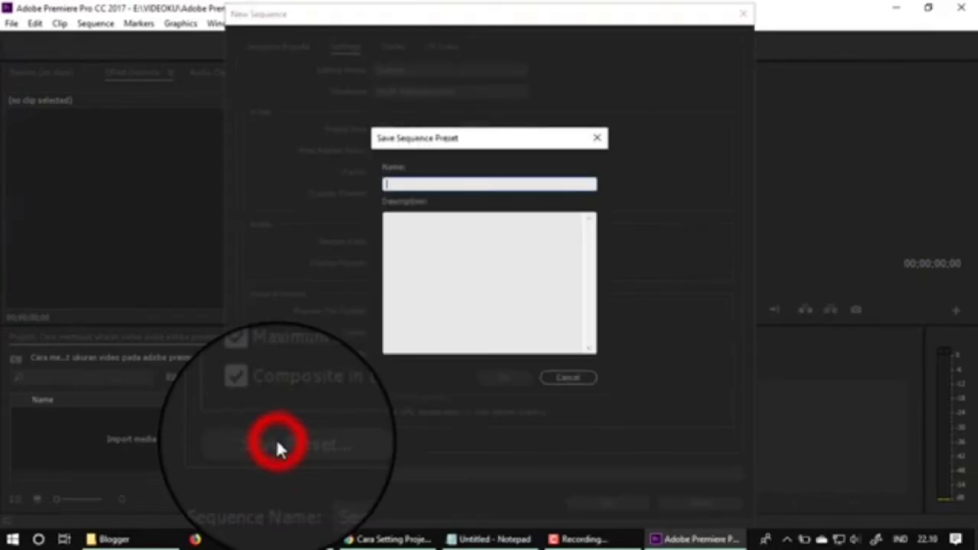
{"action": "left_click", "coordinate": [390, 182]}
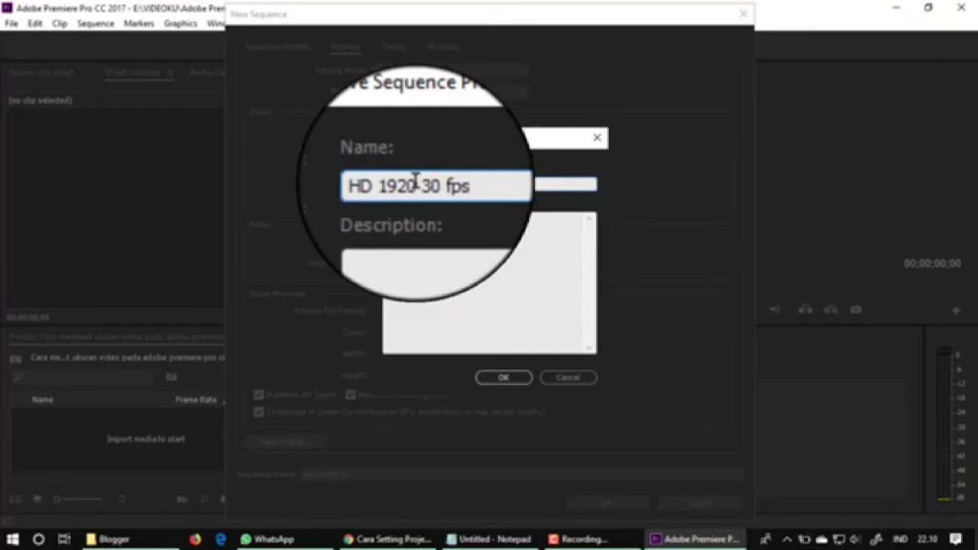
{"action": "left_click_drag", "start_coordinate": [452, 181], "coordinate": [342, 192]}
{"action": "key", "text": "ctrl+c"}
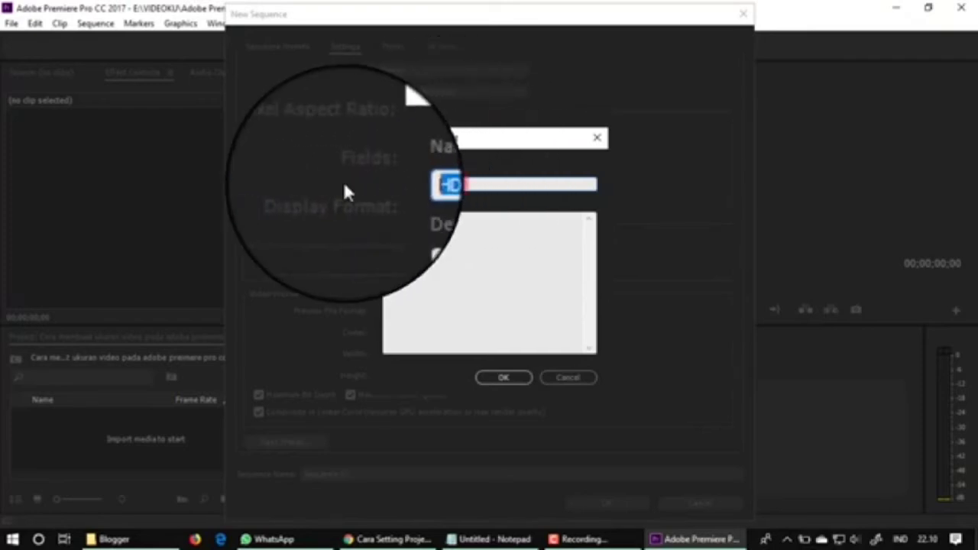
{"action": "left_click", "coordinate": [401, 225]}
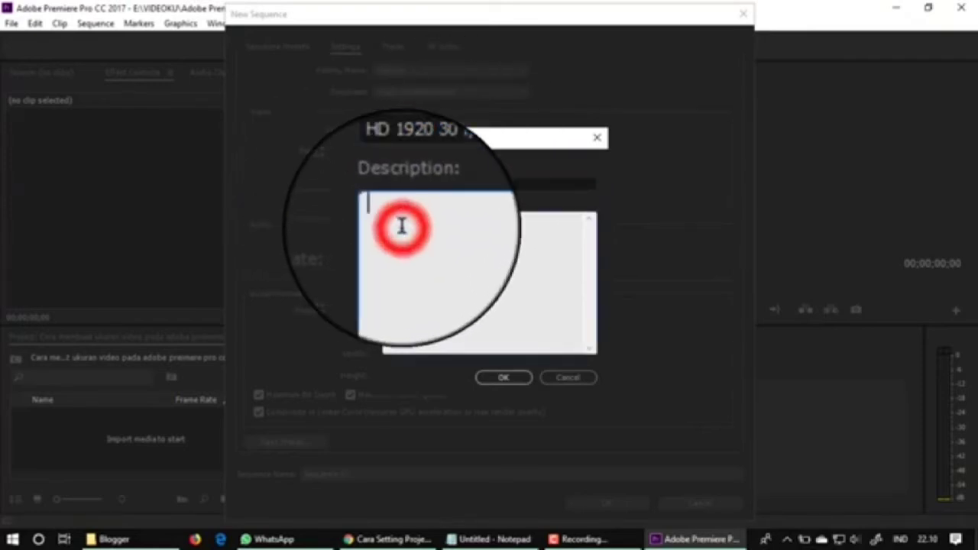
{"action": "key", "text": "ctrl+v"}
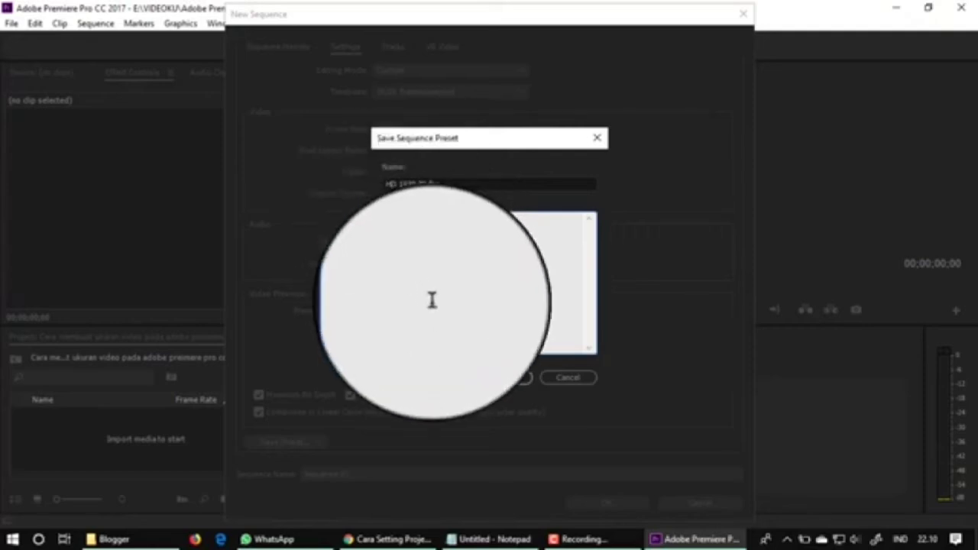
{"action": "left_click", "coordinate": [504, 378]}
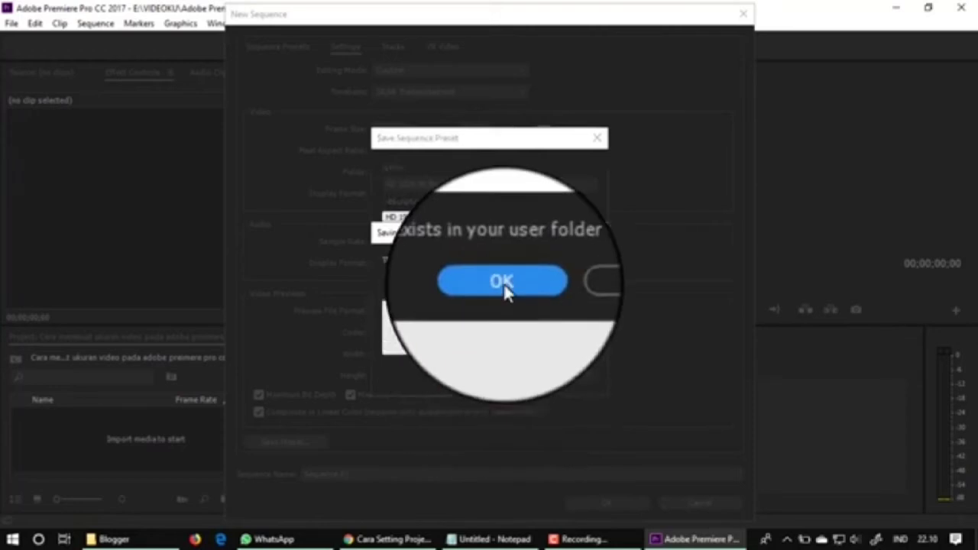
{"action": "left_click", "coordinate": [504, 288]}
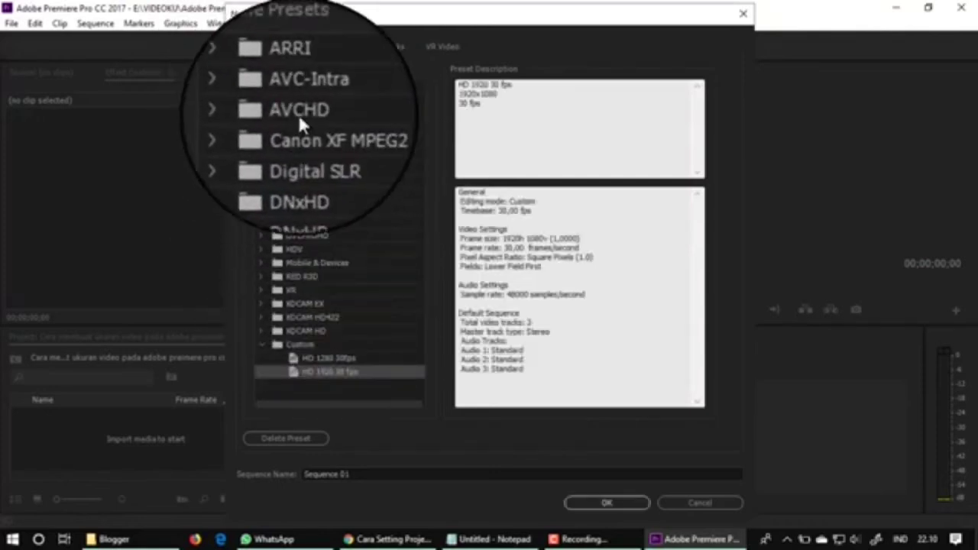
- Create Sequence 01 from the custom HD 1920 30 fps preset
{"action": "double_click", "coordinate": [331, 370]}
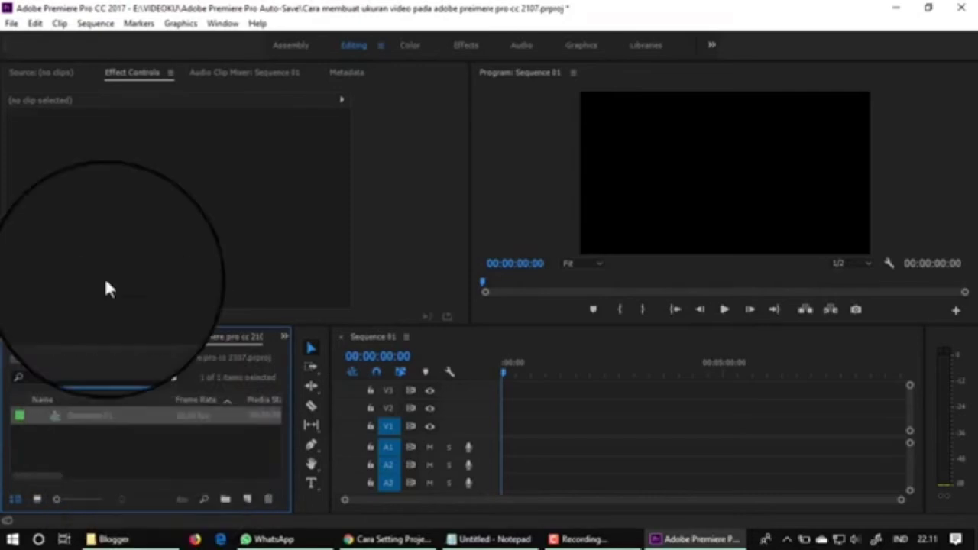
- Import cover-remise-pg-jatibarang.jpg, remise 1.mp4 and remise 2.mp4 from the Blogger folder into the project
{"action": "left_click", "coordinate": [9, 24]}
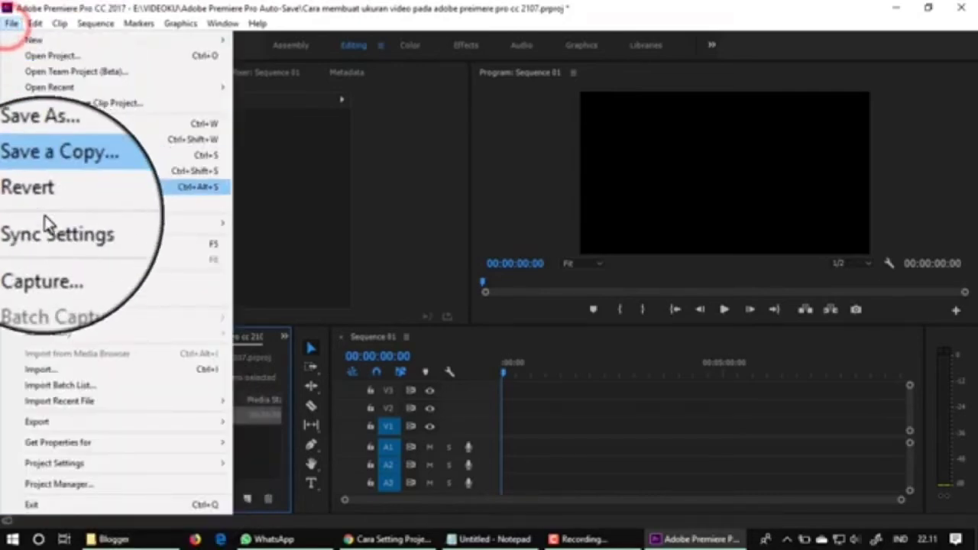
{"action": "left_click", "coordinate": [189, 377]}
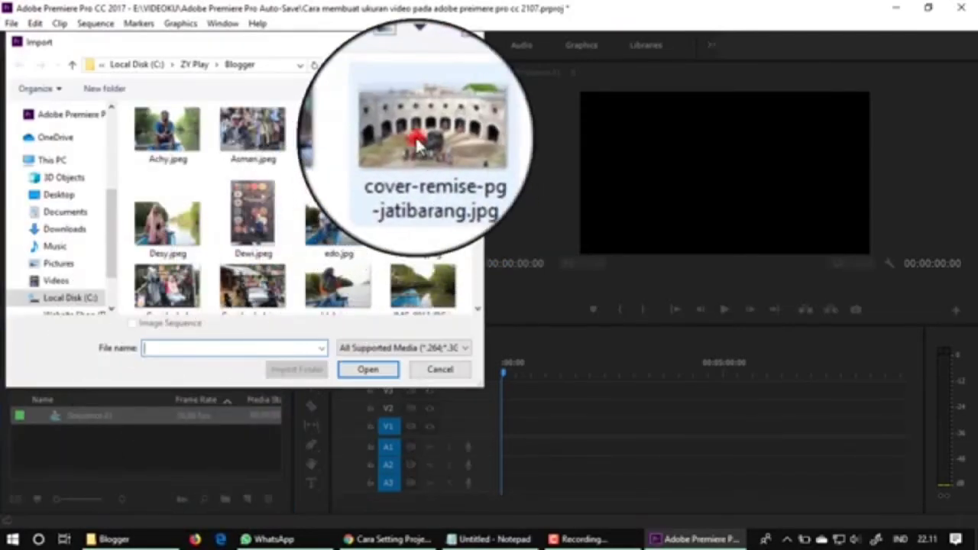
{"action": "left_click", "coordinate": [420, 136]}
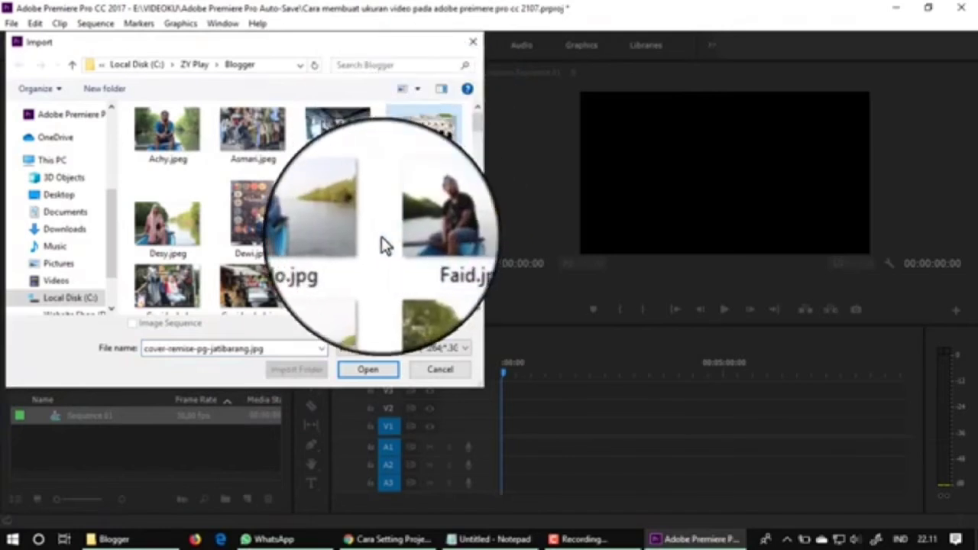
{"action": "scroll", "coordinate": [329, 256], "scroll_direction": "down", "scroll_amount": 1}
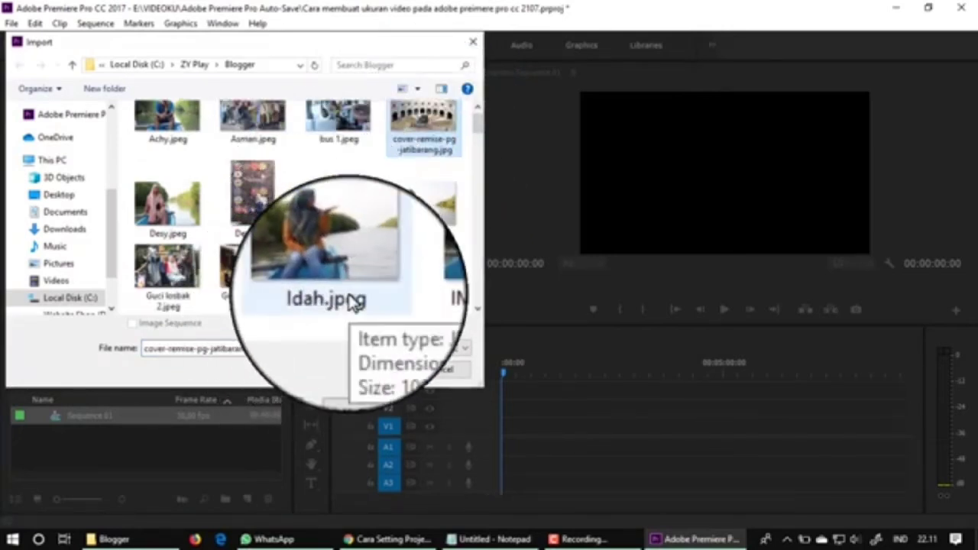
{"action": "scroll", "coordinate": [352, 302], "scroll_direction": "down", "scroll_amount": 2}
{"action": "scroll", "coordinate": [351, 302], "scroll_direction": "down", "scroll_amount": 5}
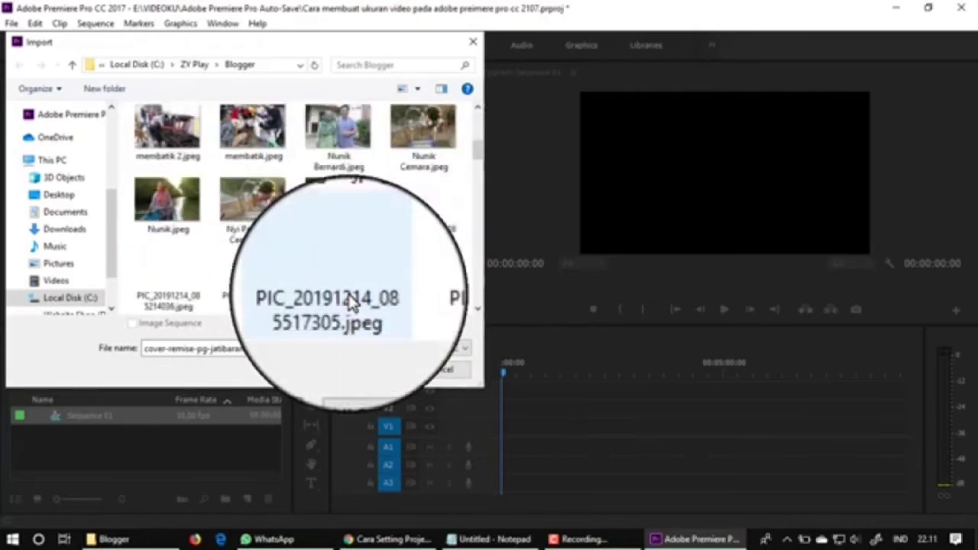
{"action": "scroll", "coordinate": [352, 301], "scroll_direction": "down", "scroll_amount": 3}
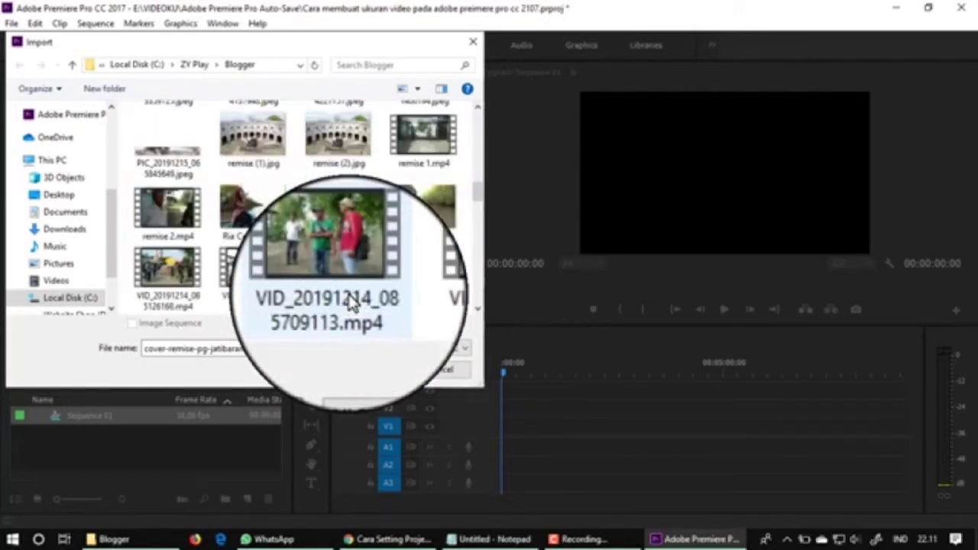
{"action": "left_click", "coordinate": [426, 141], "text": "ctrl"}
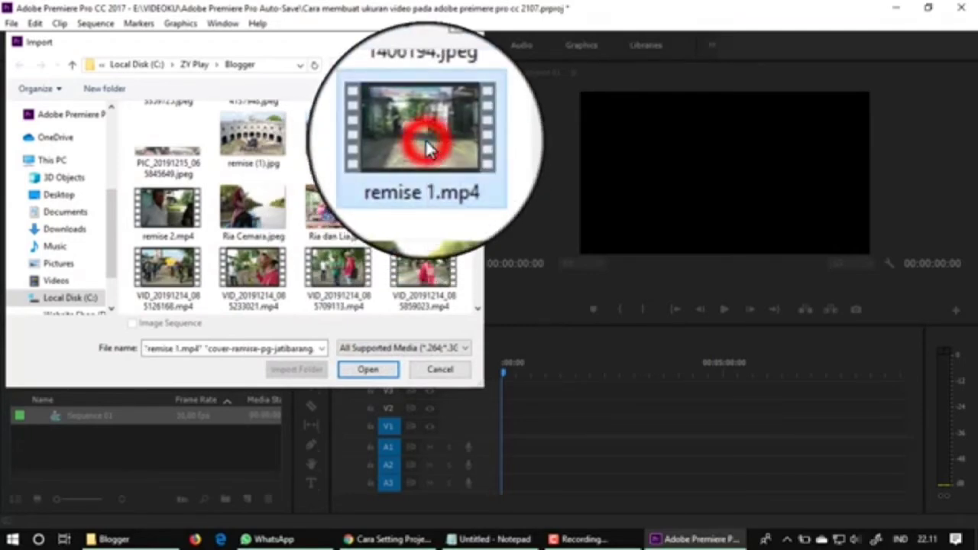
{"action": "left_click", "coordinate": [190, 214], "text": "ctrl"}
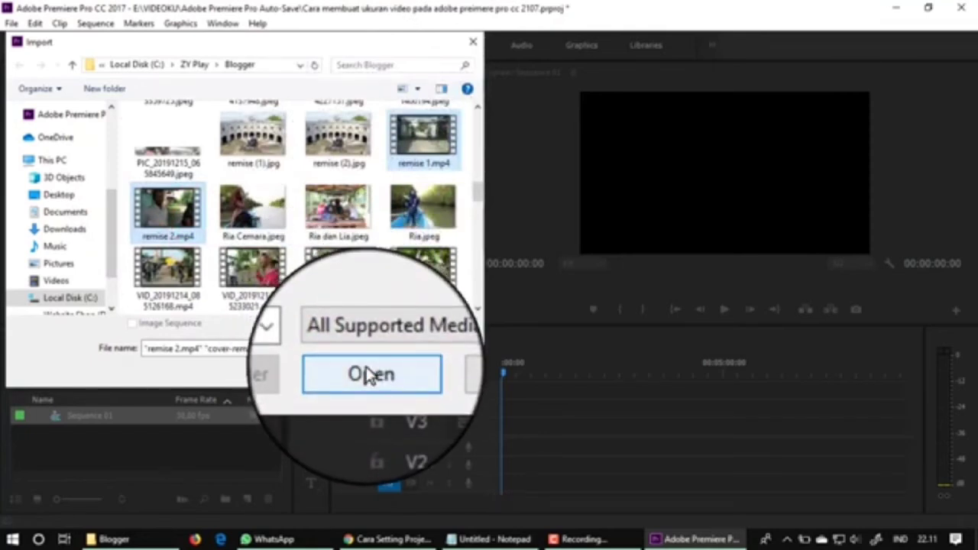
{"action": "left_click", "coordinate": [365, 367]}
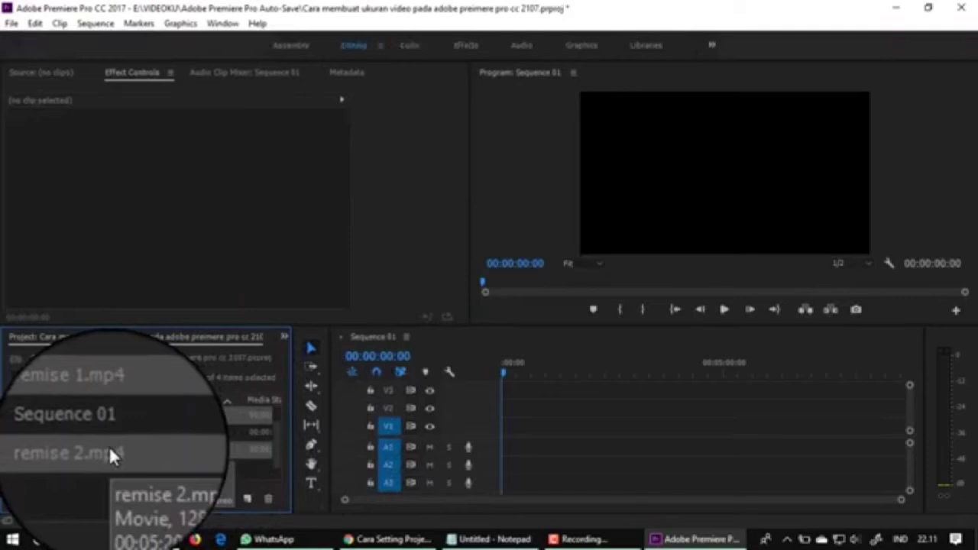
- Place the cover-remise-pg-jatibarang image at the start of video track V2 in Sequence 01
{"action": "scroll", "coordinate": [108, 454], "scroll_direction": "up", "scroll_amount": 1}
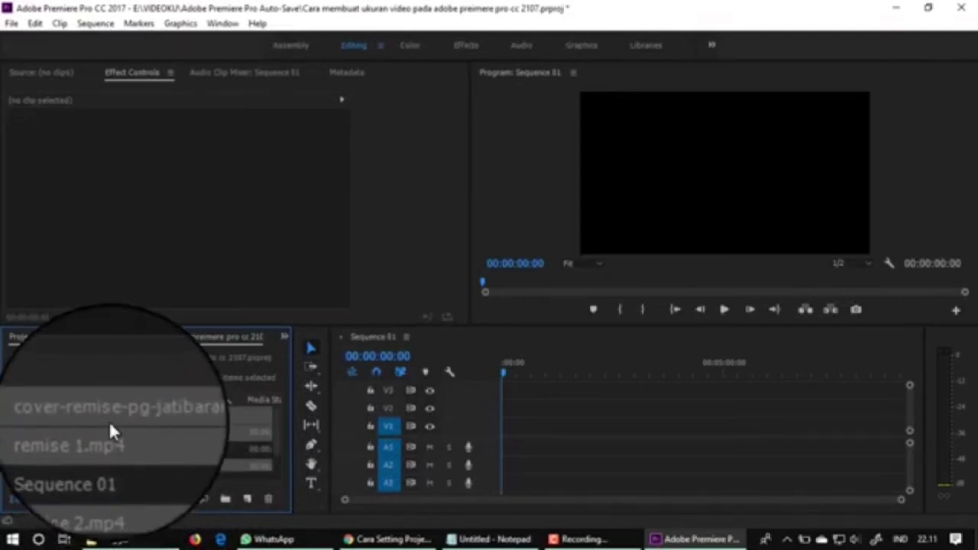
{"action": "left_click", "coordinate": [110, 424]}
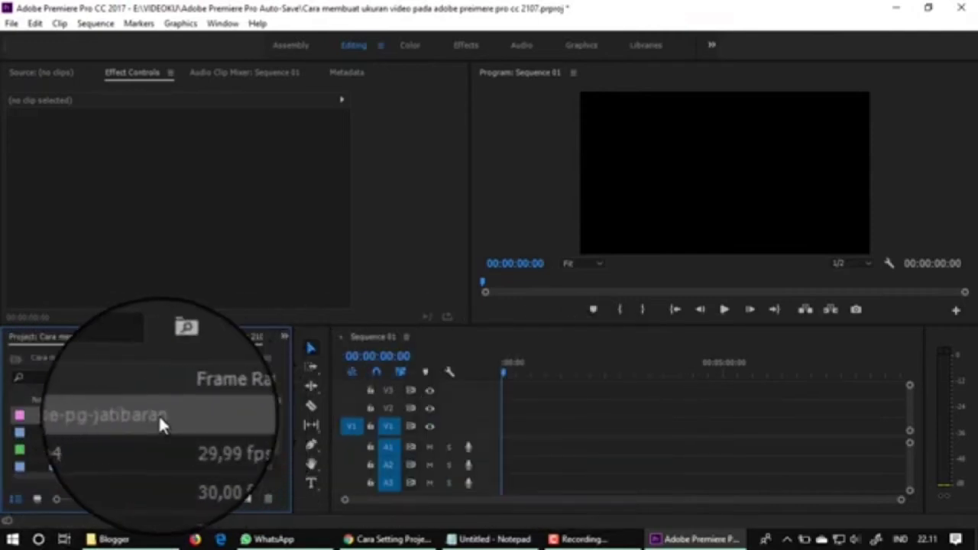
{"action": "left_click_drag", "start_coordinate": [159, 417], "coordinate": [509, 413]}
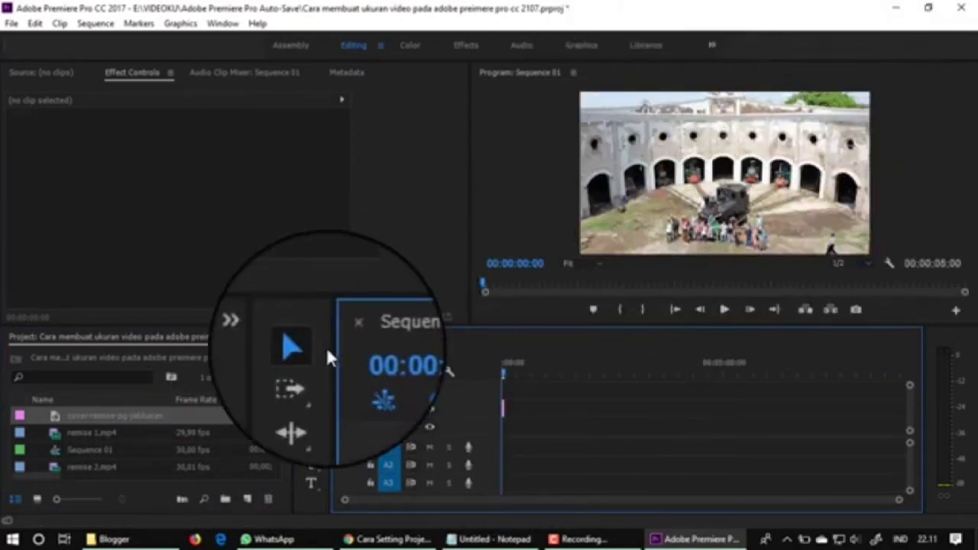
- Place remise 1.mp4 directly after the cover image on track V2 and move the playhead into the clip at 00:00:20:12
{"action": "left_click", "coordinate": [98, 432]}
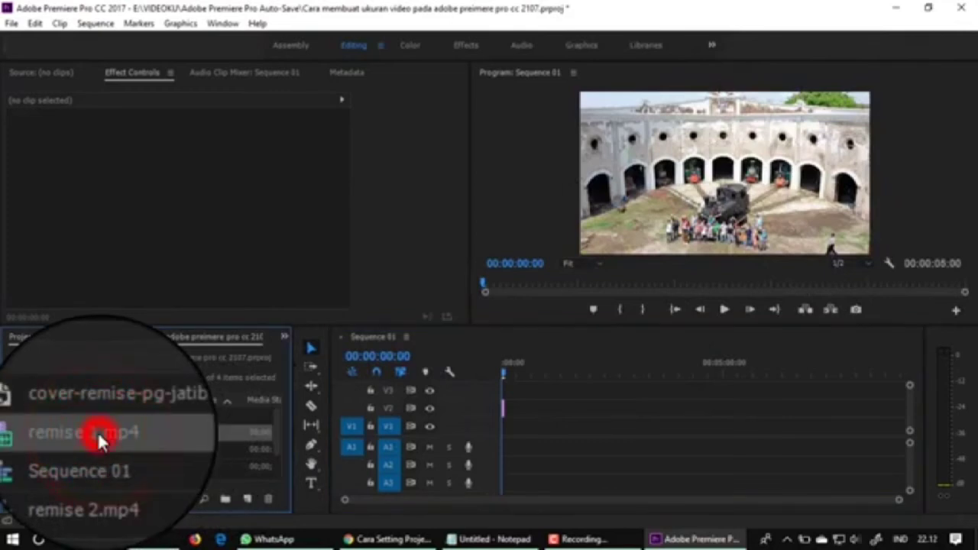
{"action": "left_click_drag", "start_coordinate": [98, 432], "coordinate": [515, 420]}
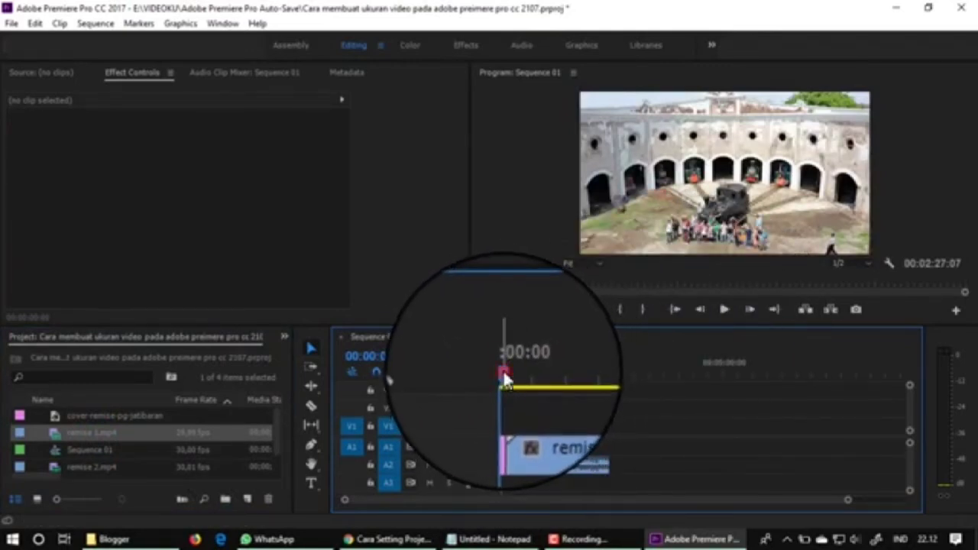
{"action": "left_click_drag", "start_coordinate": [505, 375], "coordinate": [518, 374]}
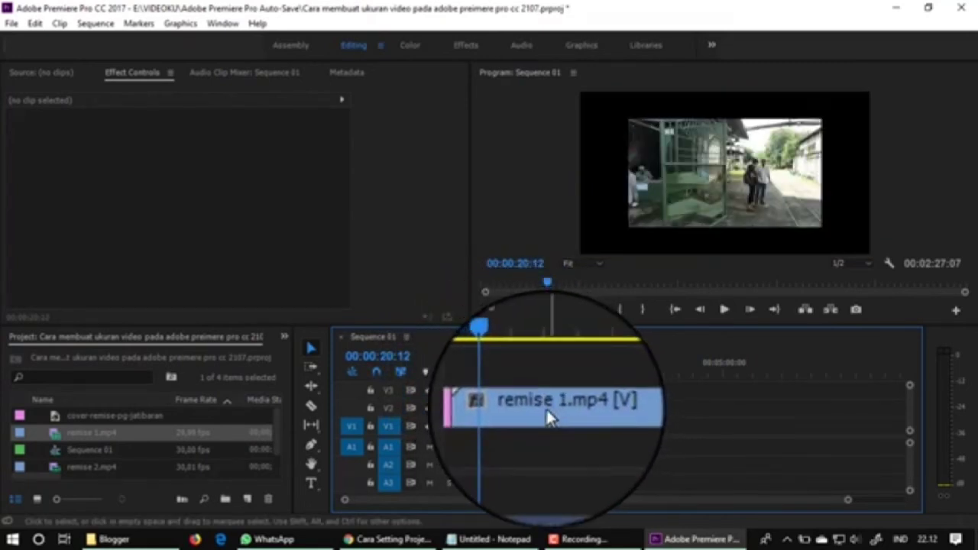
- Try to fit the remise 1.mp4 timeline clip to the sequence with Set to Frame Size
{"action": "left_click", "coordinate": [549, 413]}
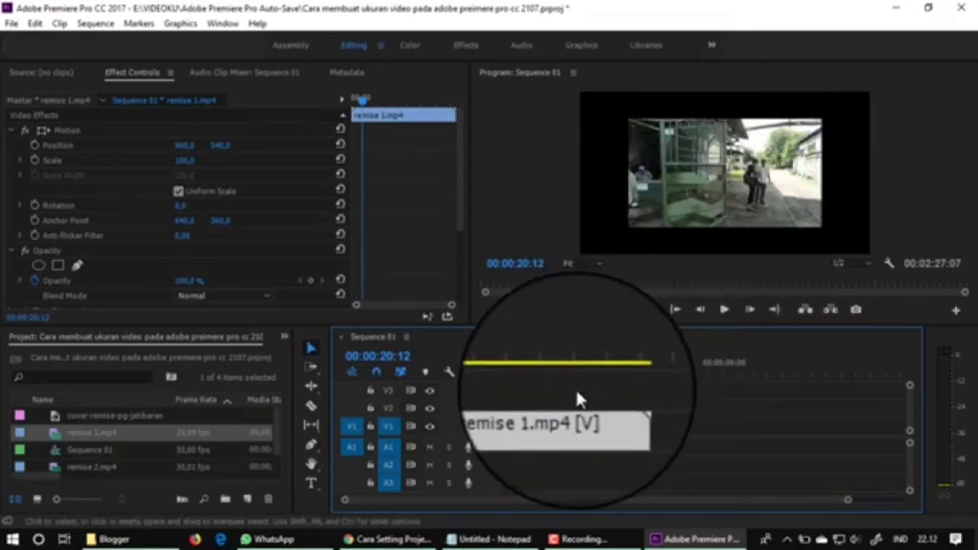
{"action": "right_click", "coordinate": [554, 413]}
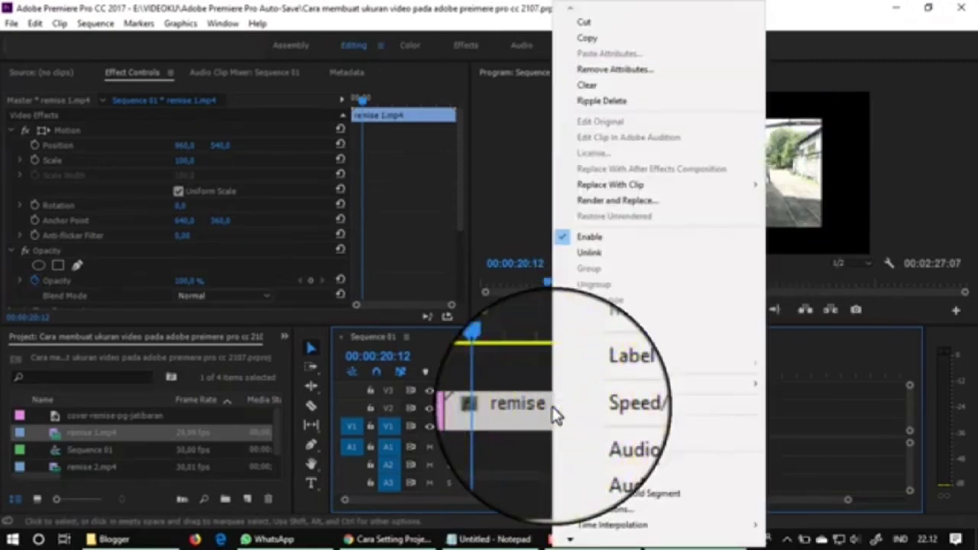
{"action": "left_click", "coordinate": [569, 539]}
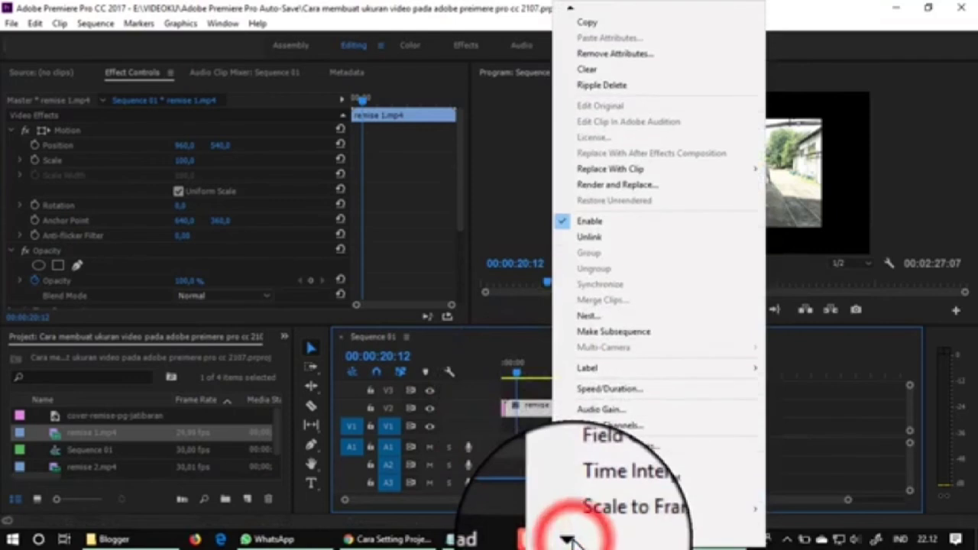
{"action": "left_click", "coordinate": [569, 539]}
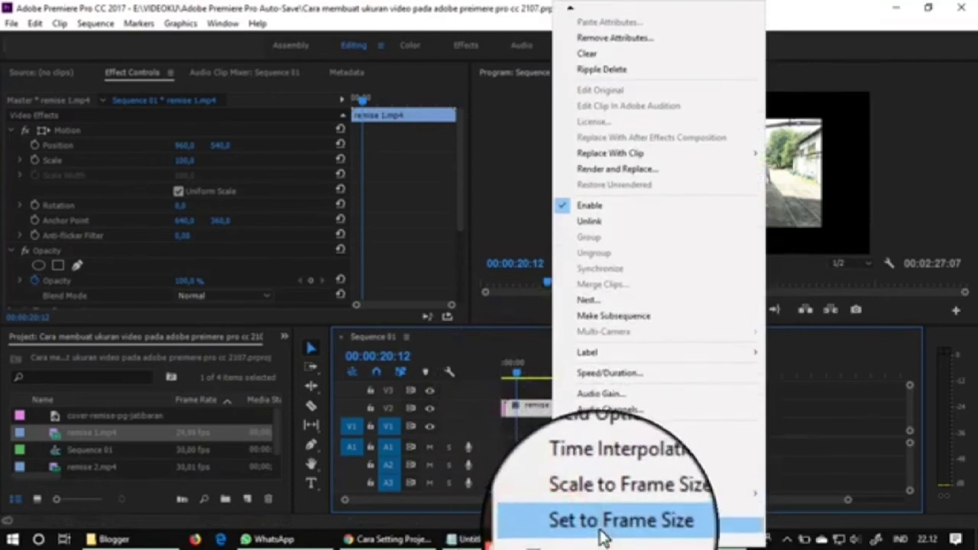
{"action": "left_click", "coordinate": [600, 535]}
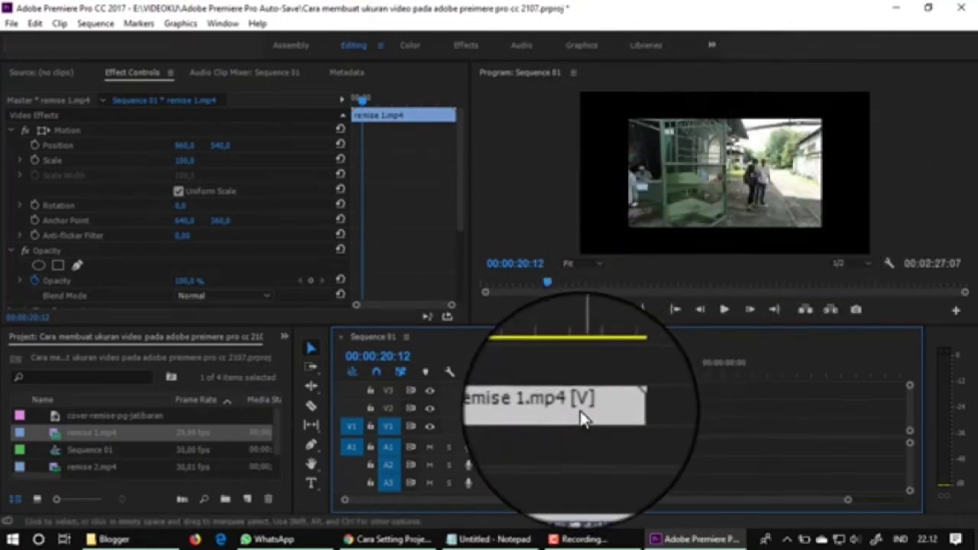
- Apply Scale to Frame Size to the remise 1.mp4 clip in the timeline
{"action": "right_click", "coordinate": [581, 410]}
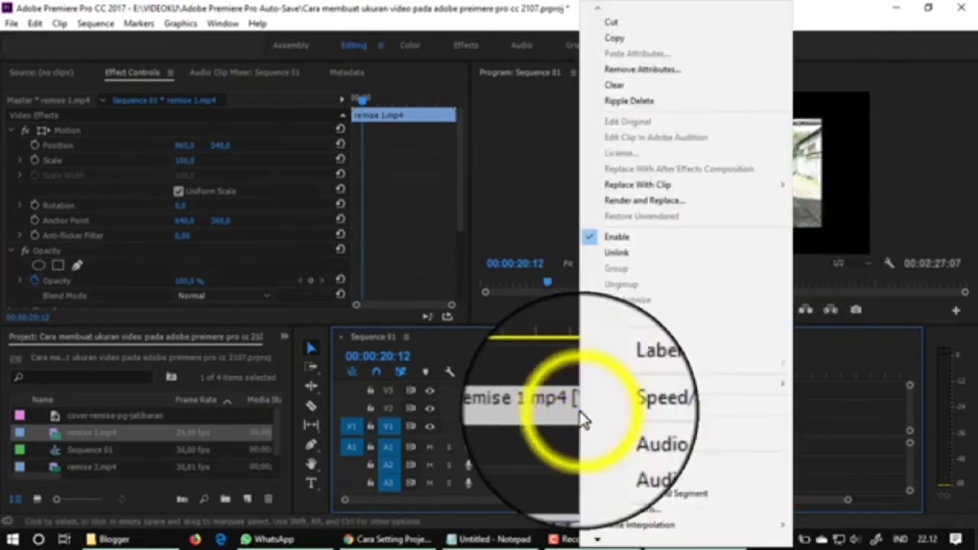
{"action": "left_click", "coordinate": [598, 539]}
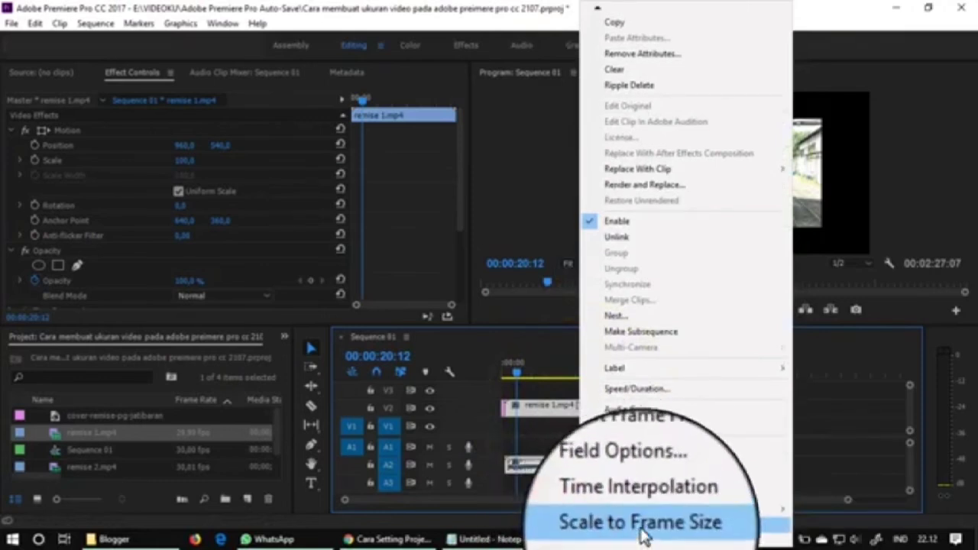
{"action": "left_click", "coordinate": [597, 536]}
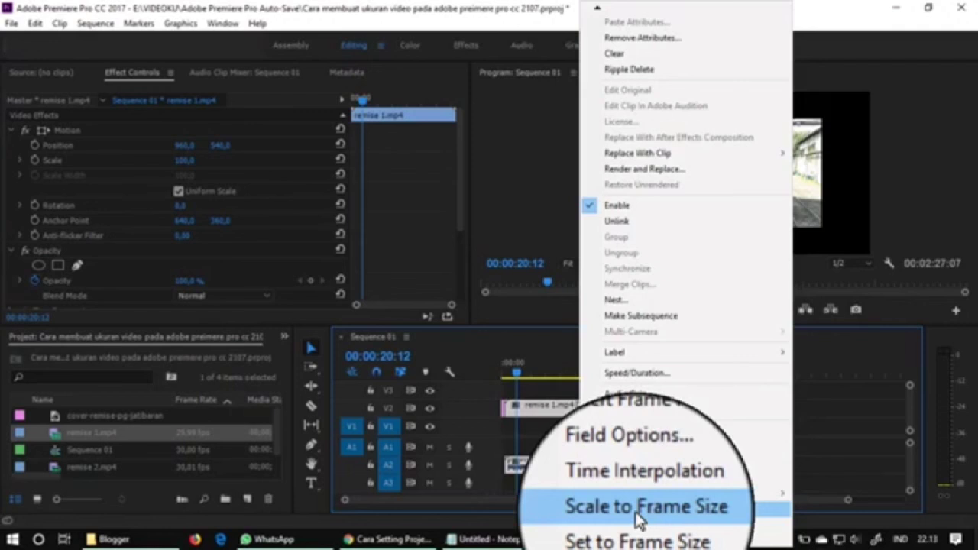
{"action": "left_click", "coordinate": [638, 517]}
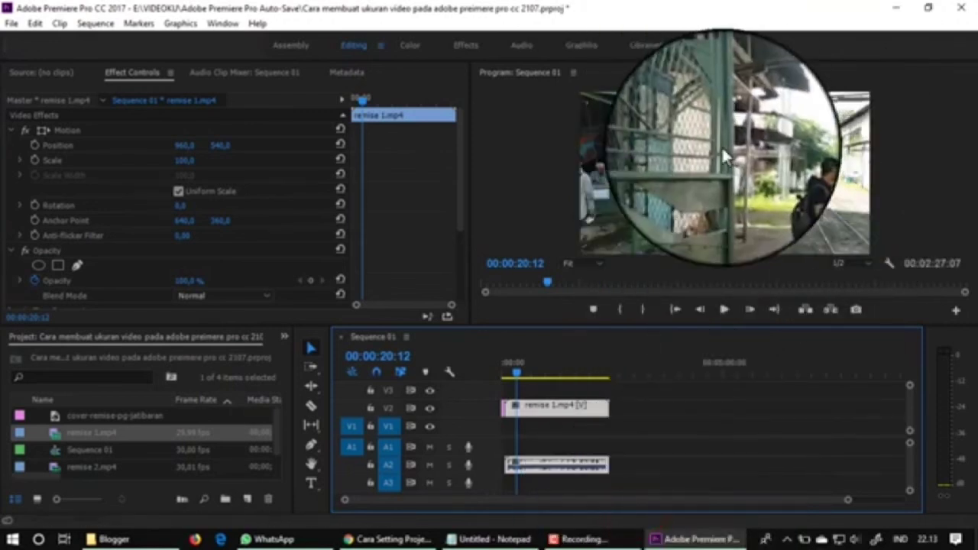
- Try enlarging the remise 1.mp4 picture slightly by its corner in the program preview, to a scale of about 103,5
{"action": "left_click", "coordinate": [732, 151]}
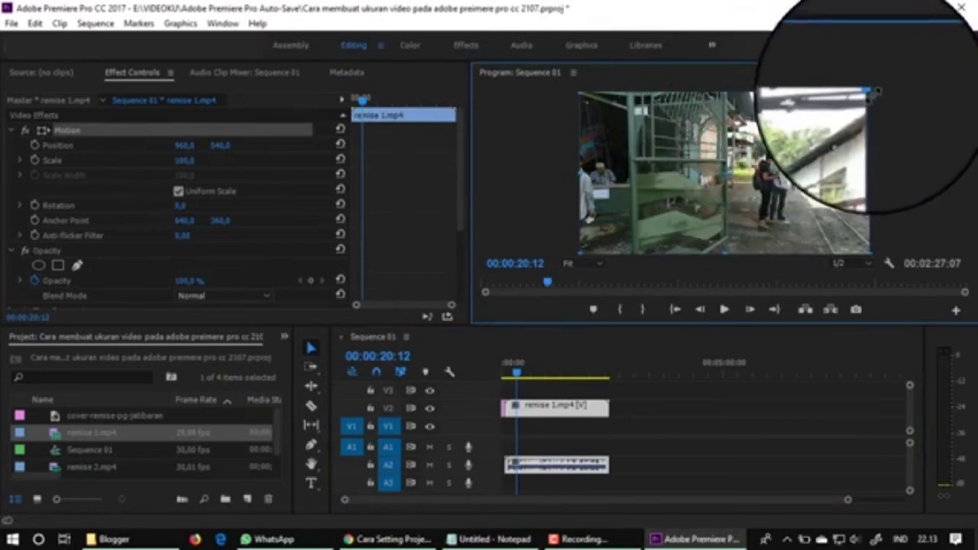
{"action": "mouse_move", "coordinate": [874, 96]}
{"action": "left_mouse_down"}
{"action": "mouse_move", "coordinate": [812, 135]}
{"action": "mouse_move", "coordinate": [879, 90]}
{"action": "left_mouse_up"}
{"action": "left_click", "coordinate": [803, 136]}
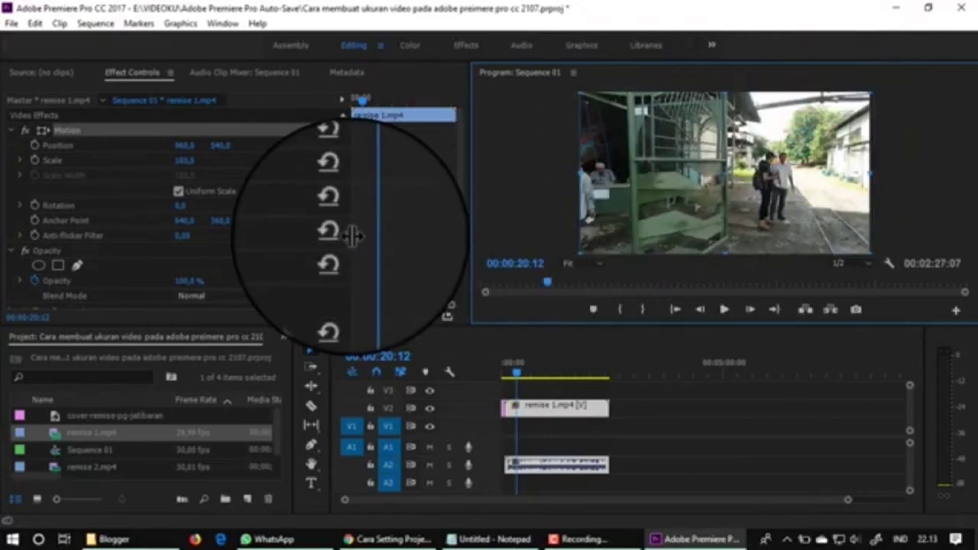
- Fit the remise 1.mp4 timeline clip to the sequence using Set to Frame Size and deselect its frame in the preview
{"action": "right_click", "coordinate": [595, 412]}
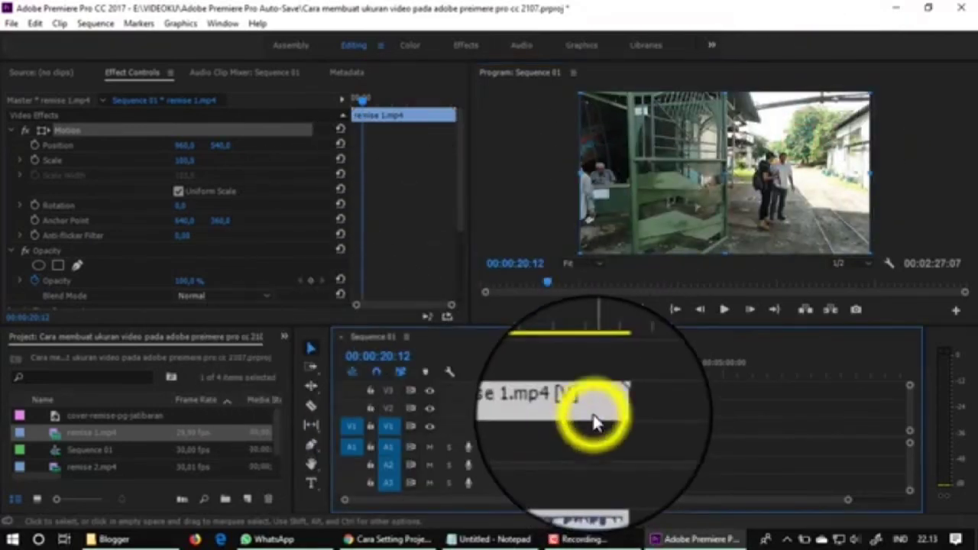
{"action": "left_click", "coordinate": [610, 540]}
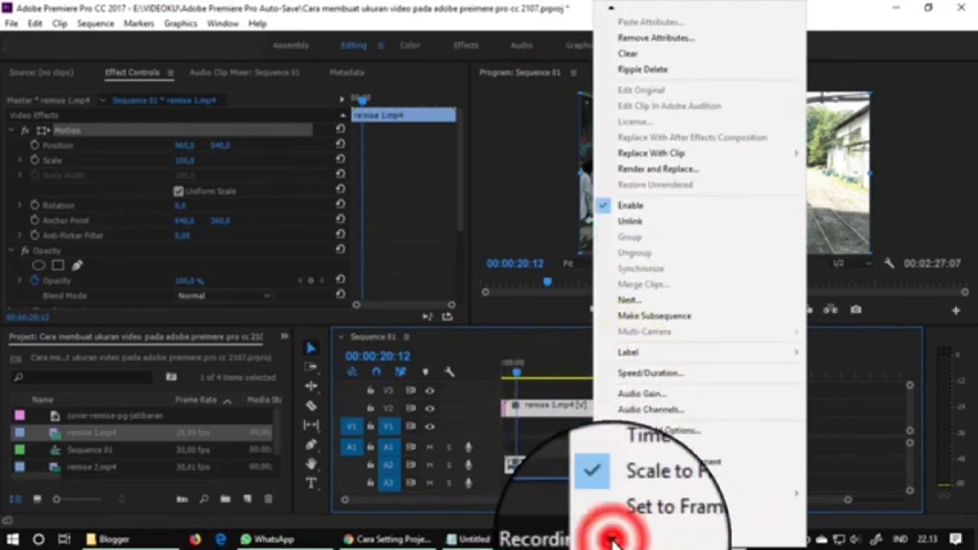
{"action": "left_click", "coordinate": [633, 513]}
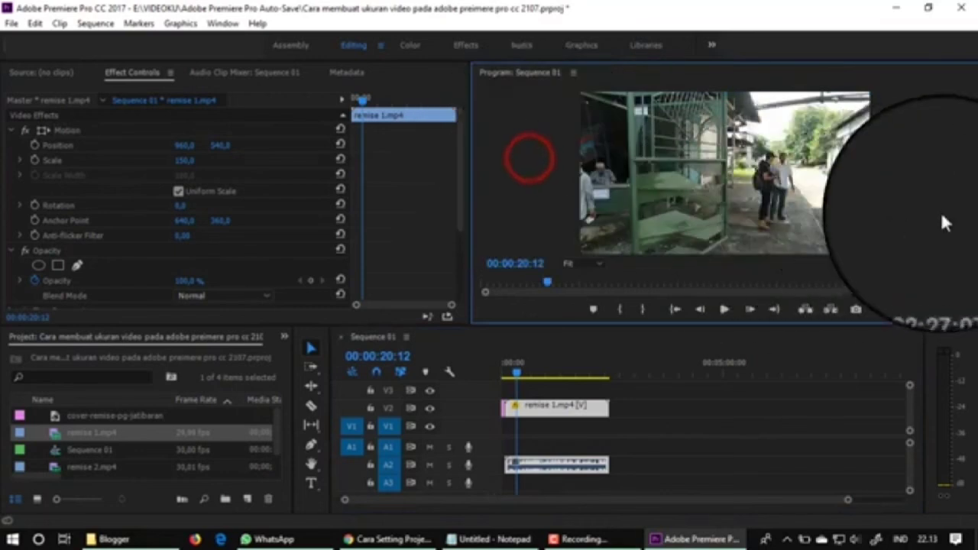
{"action": "left_click", "coordinate": [933, 186]}
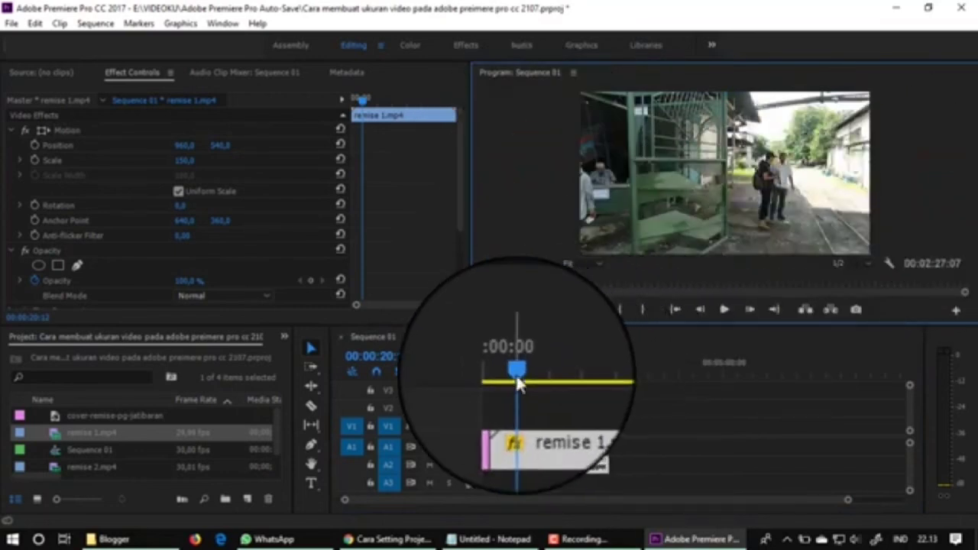
- Return the playhead to the start of Sequence 01 and play the sequence
{"action": "left_click", "coordinate": [517, 375]}
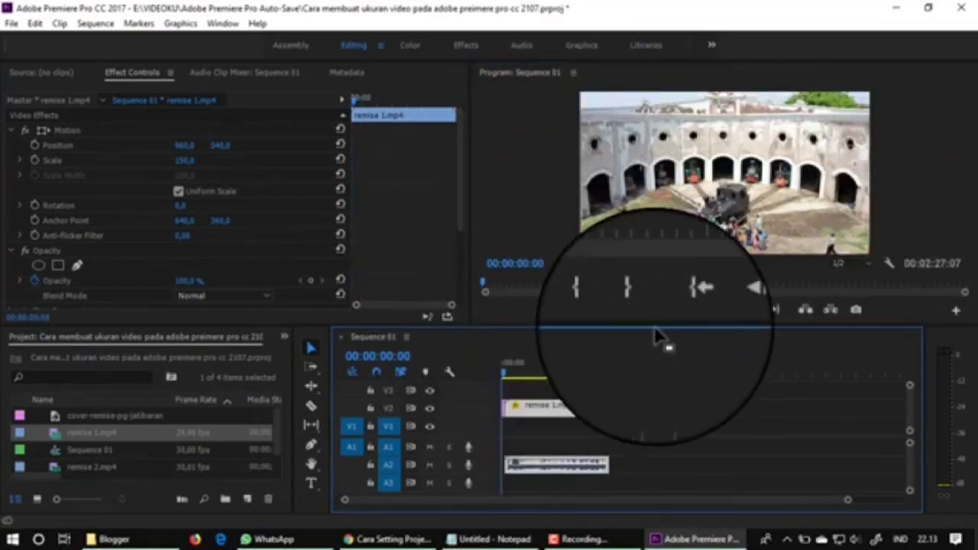
{"action": "left_click", "coordinate": [724, 309]}
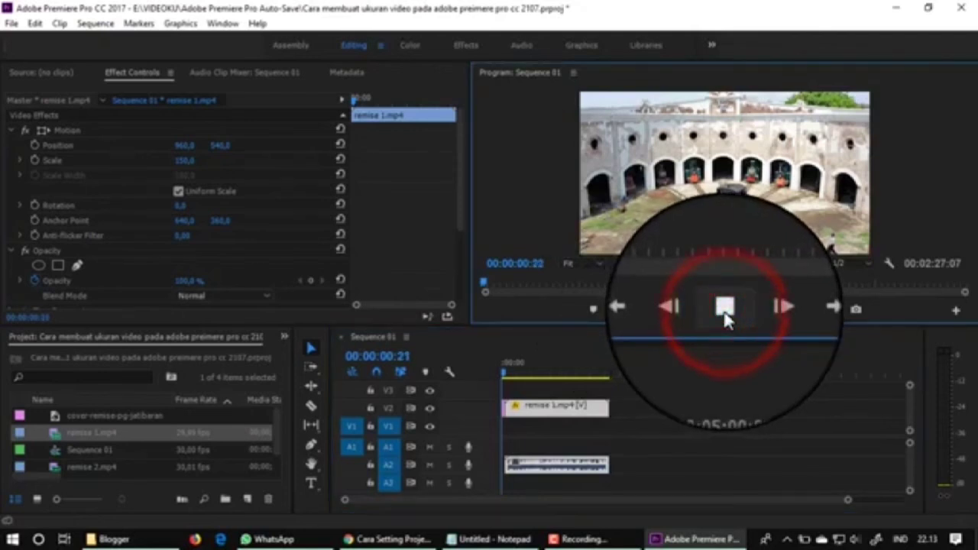